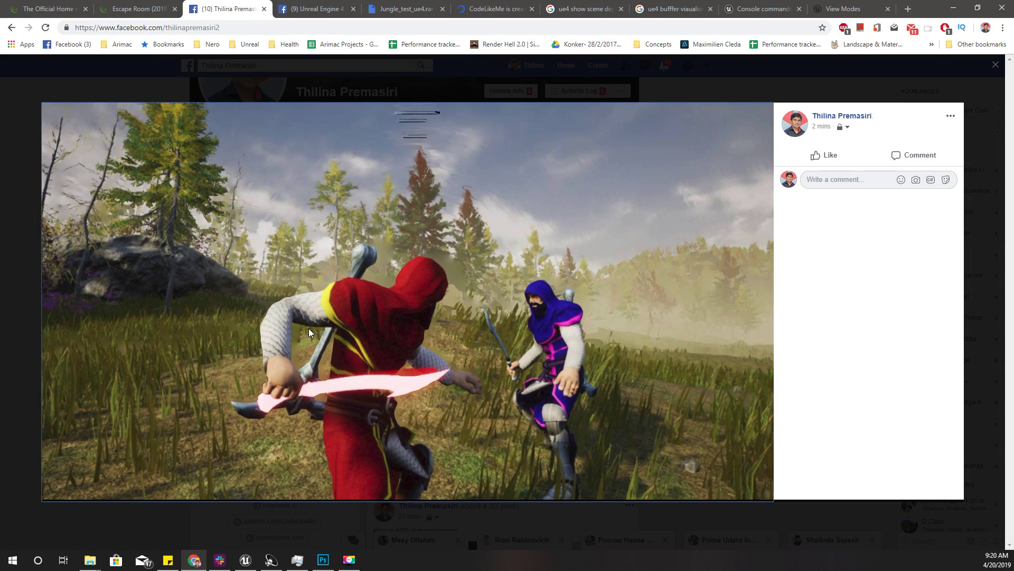
Step: Close the enlarged 3D photo, switch to the Unreal Editor and move the Map1 view close to the blue enemy character
key(Escape)
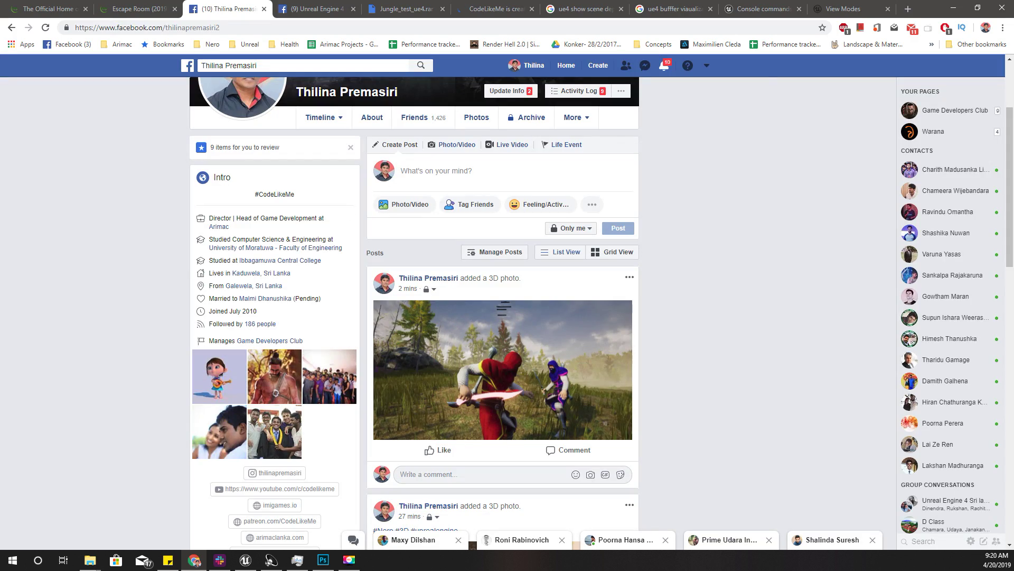
key(alt+Tab)
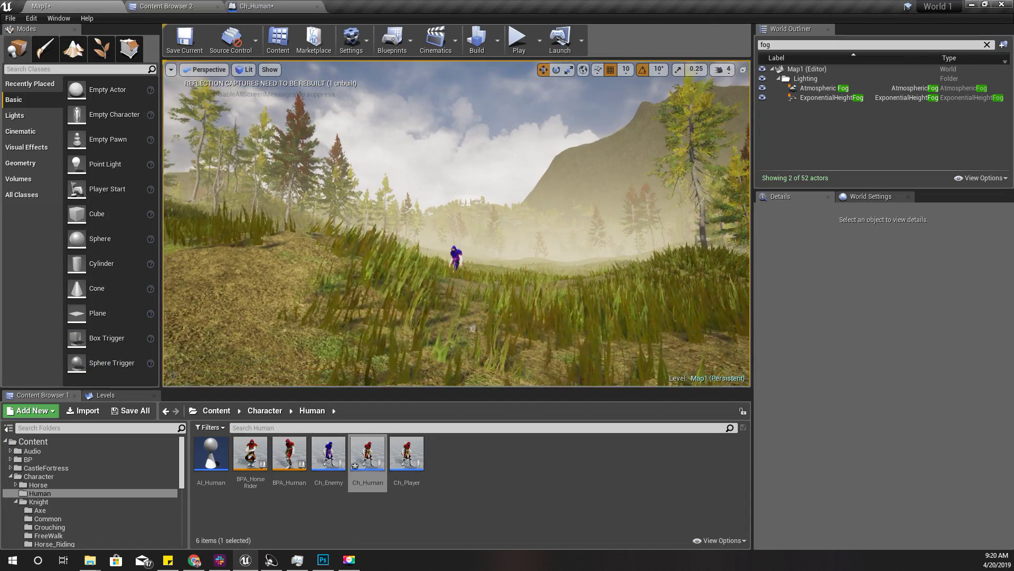
mouse_move(457, 222)
right_down()
mouse_move(412, 223)
mouse_move(465, 223)
right_up()
mouse_move(434, 289)
right_down()
mouse_move(369, 289)
mouse_move(434, 289)
right_up()
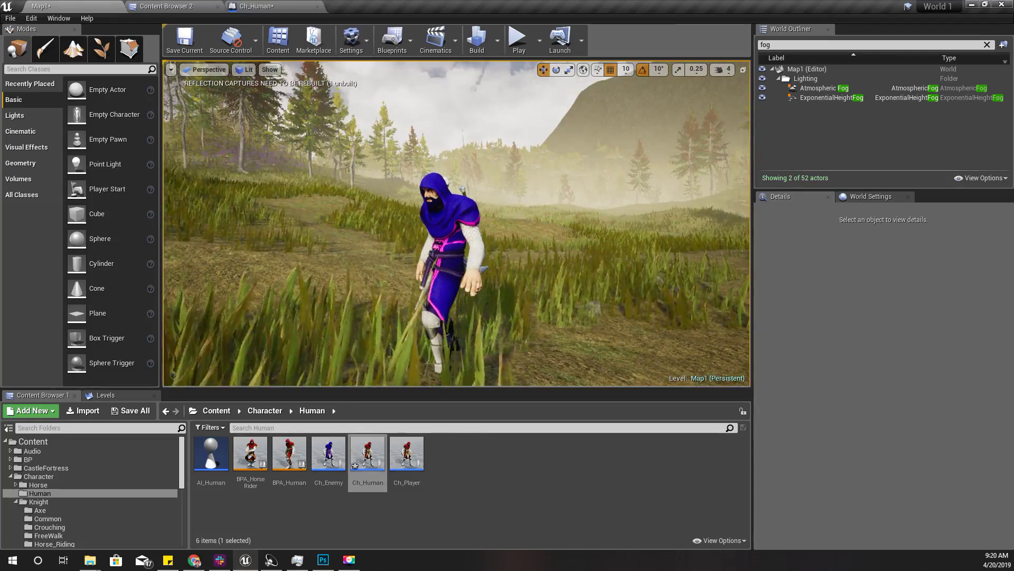
Step: Show the level viewport full screen and start playing Map1 in it
key(F11)
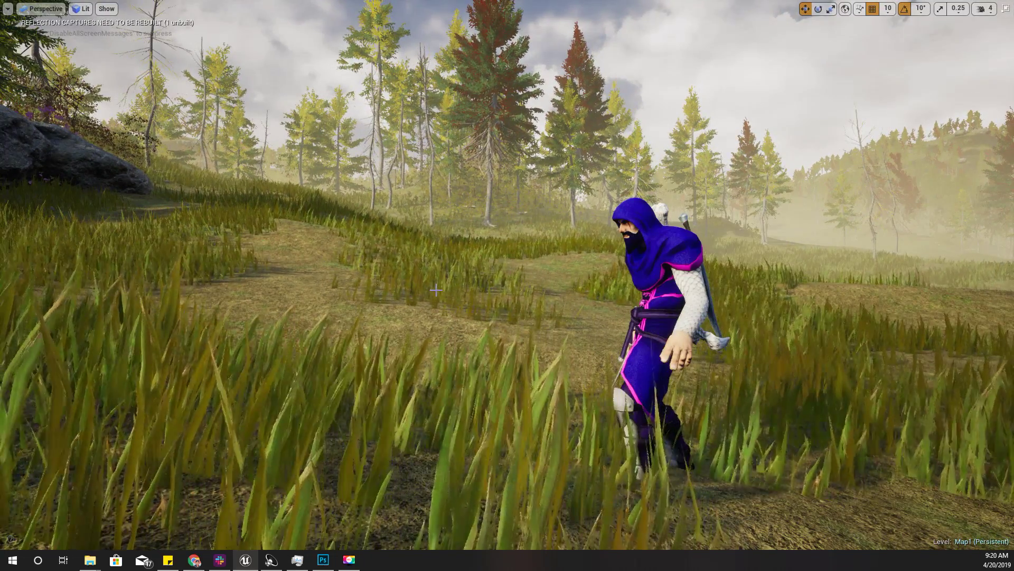
key(Up)
key(Return)
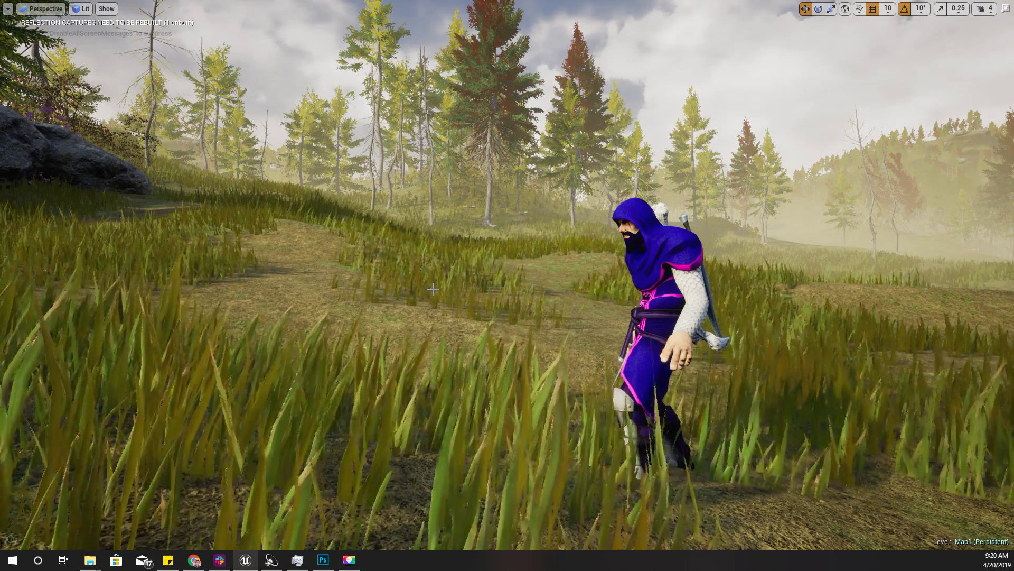
key(alt+p)
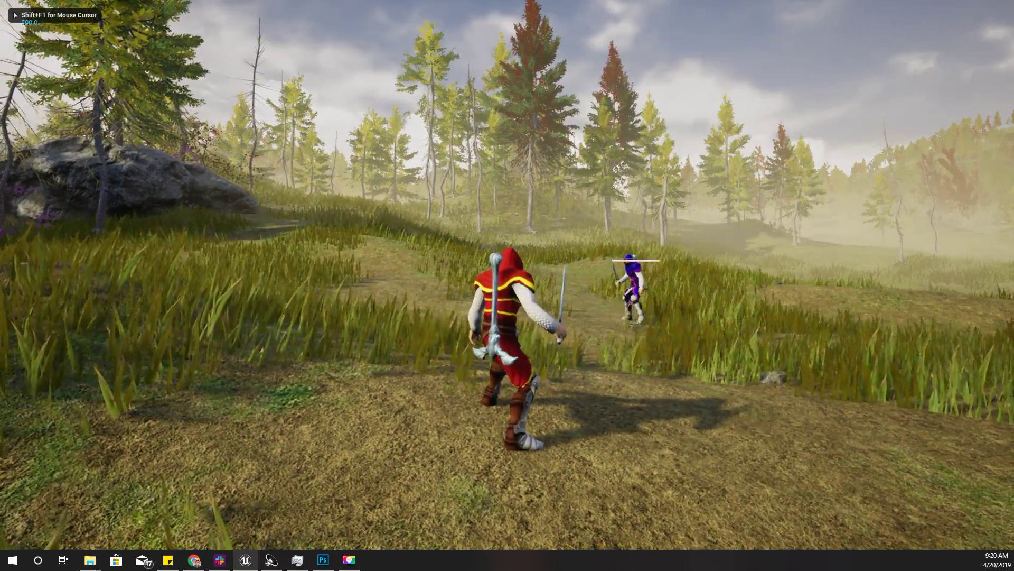
Step: Pause the running game and return its viewport to full screen
key(shift+F1)
key(F11)
key(F11)
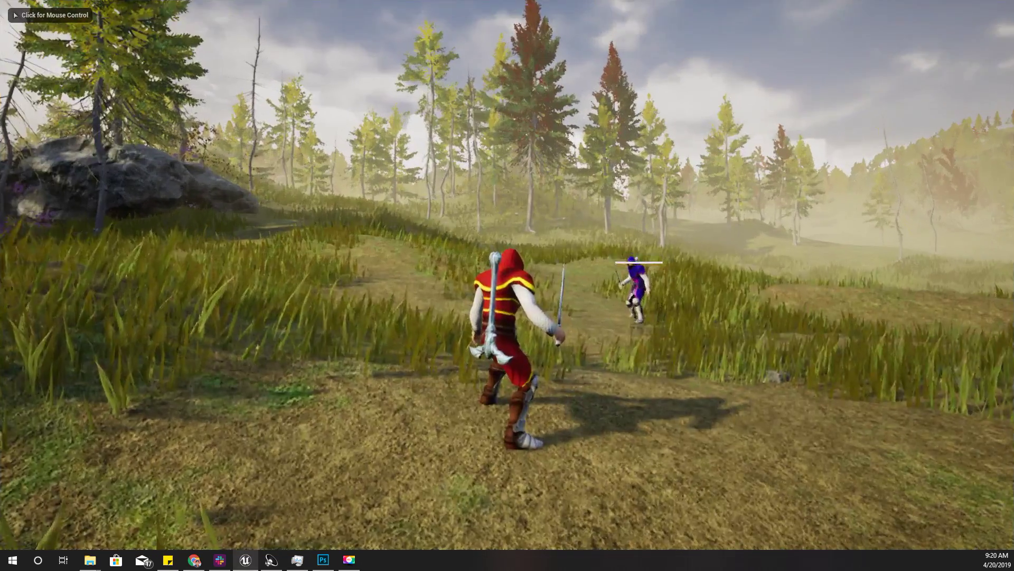
key(F11)
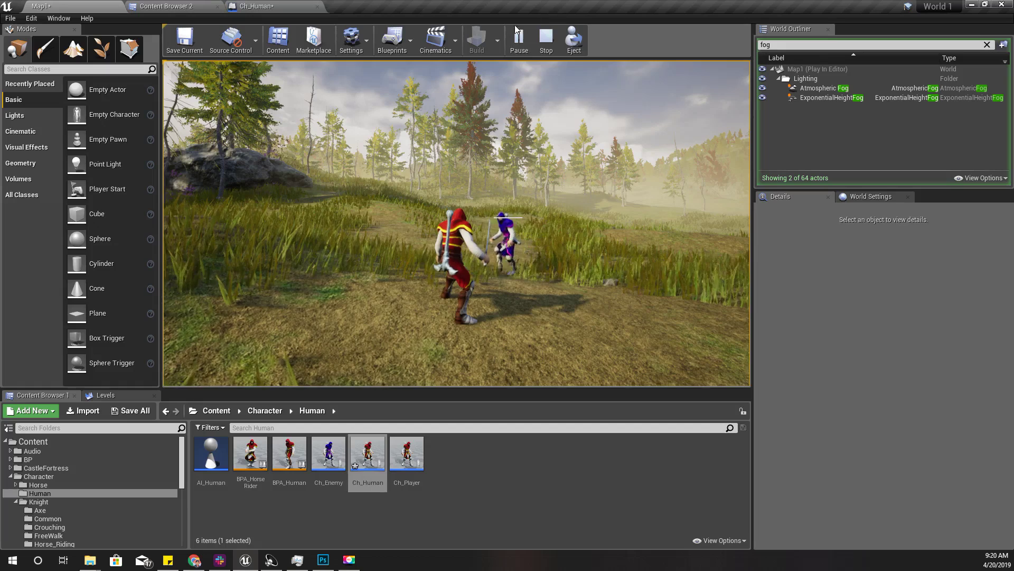
click(520, 35)
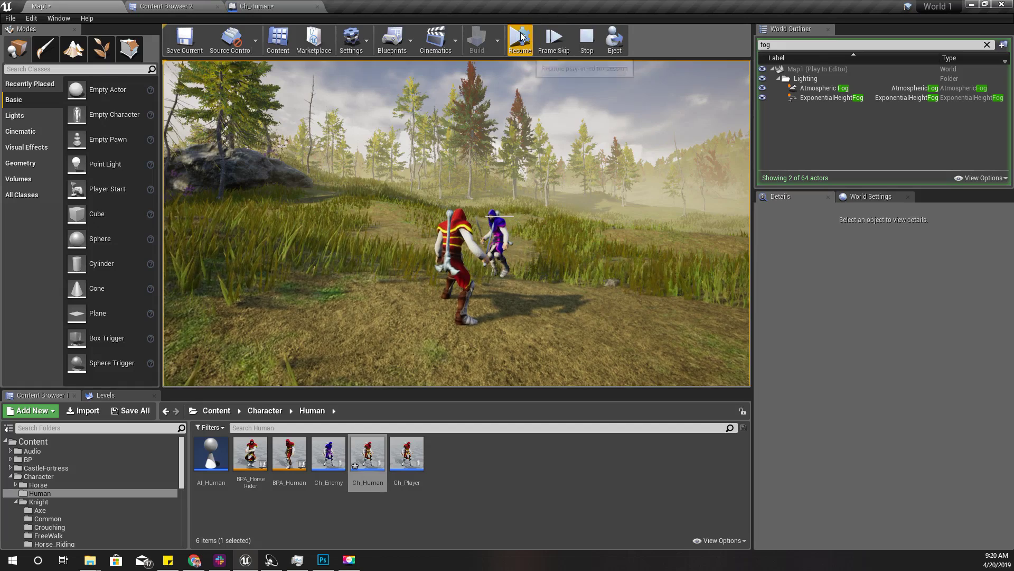
click(593, 185)
key(shift+F1)
key(F11)
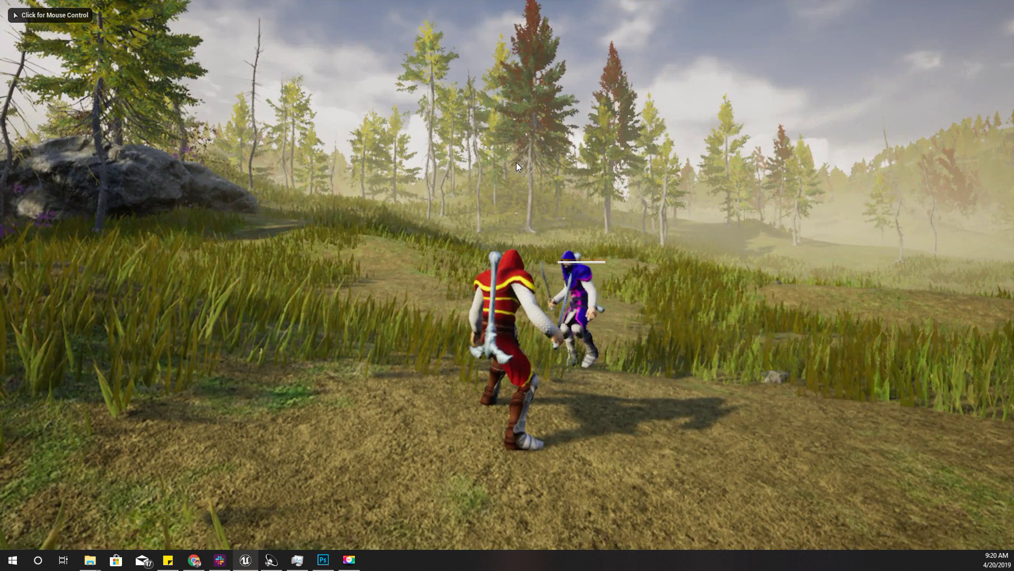
Step: Run the ToggleDebugCamera console command to detach the camera from the player
key(grave)
text(tog)
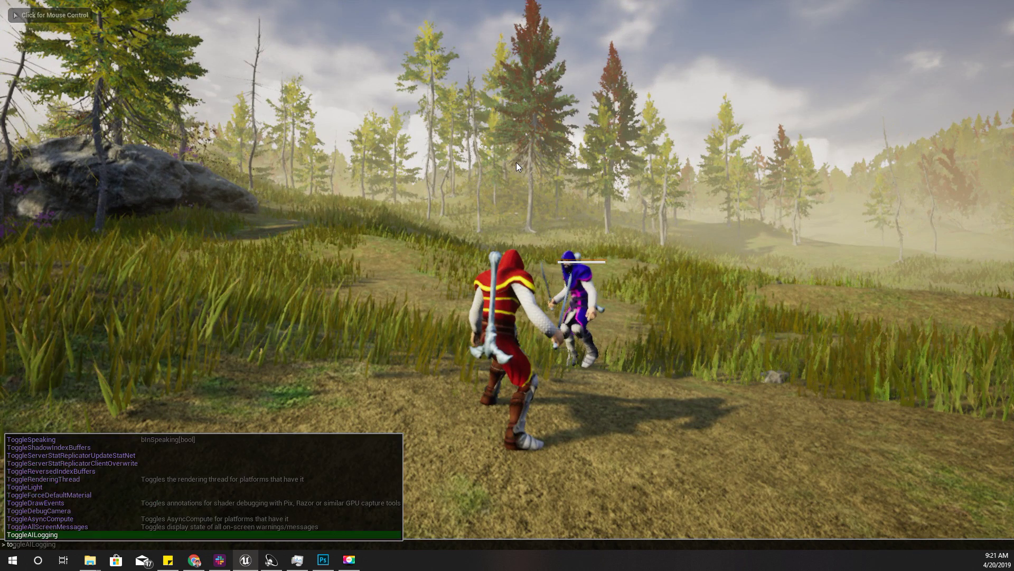
key(Up)
key(Up)
key(Up)
key(Return)
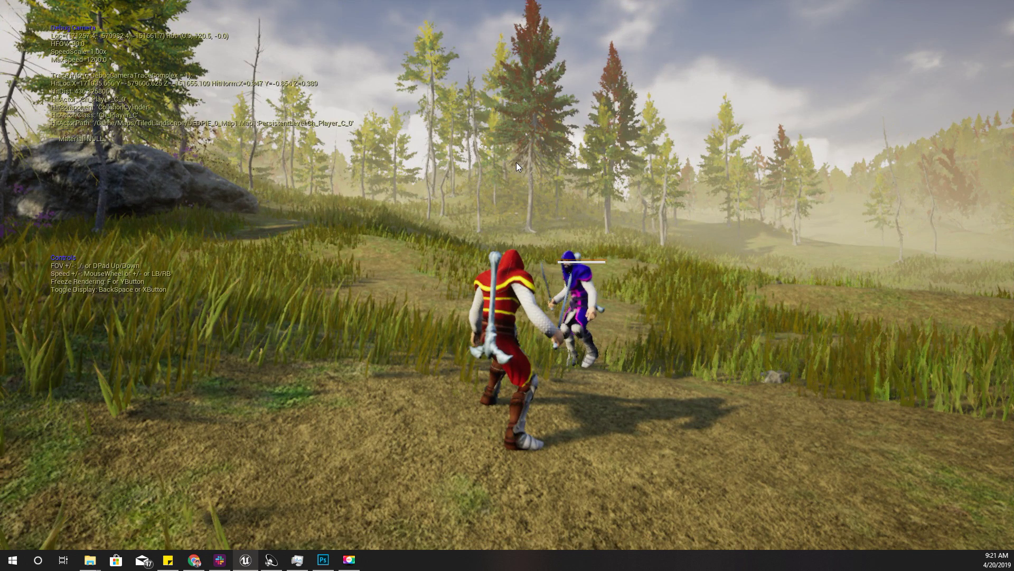
Step: Fly the debug camera close to the red fighter so both fighters are framed, and hide the debug text overlay
key(d)
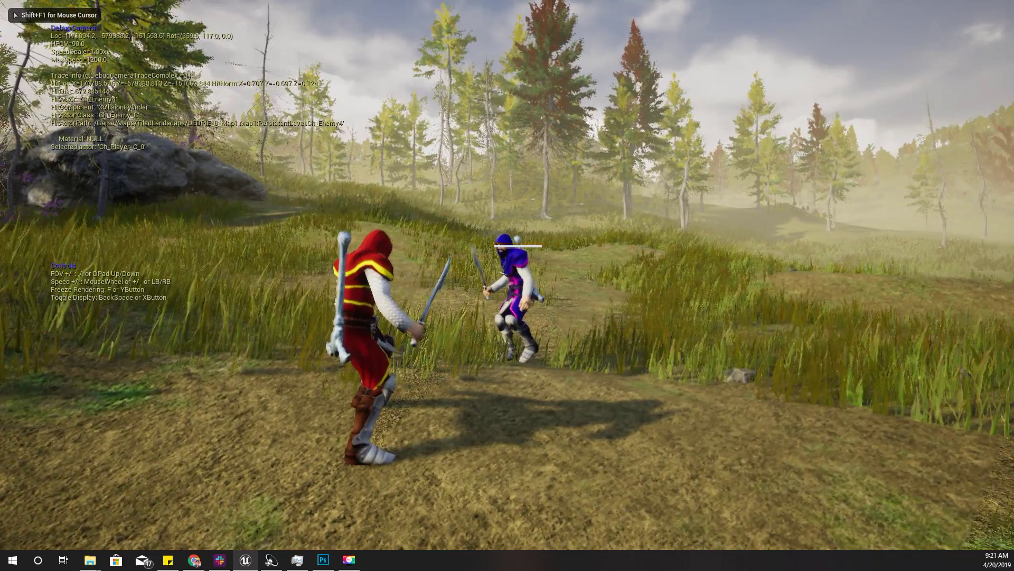
key(w)
key(q)
key(a)
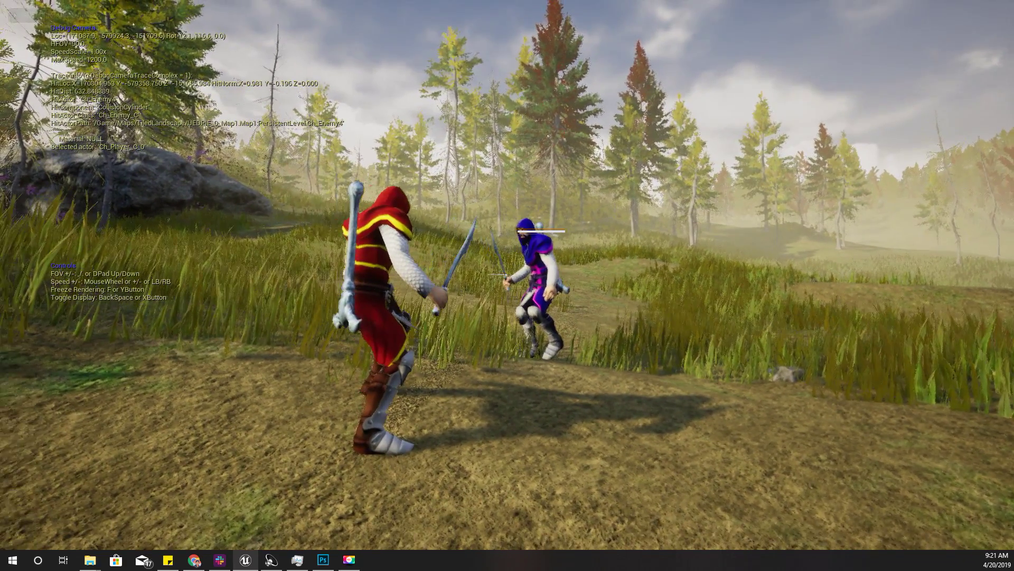
key(w)
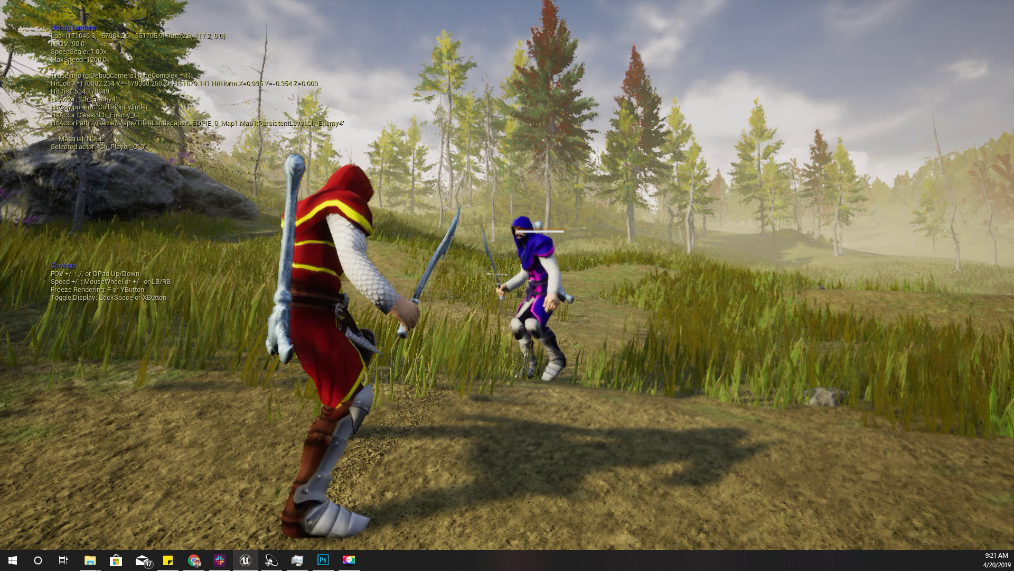
key(shift+F1)
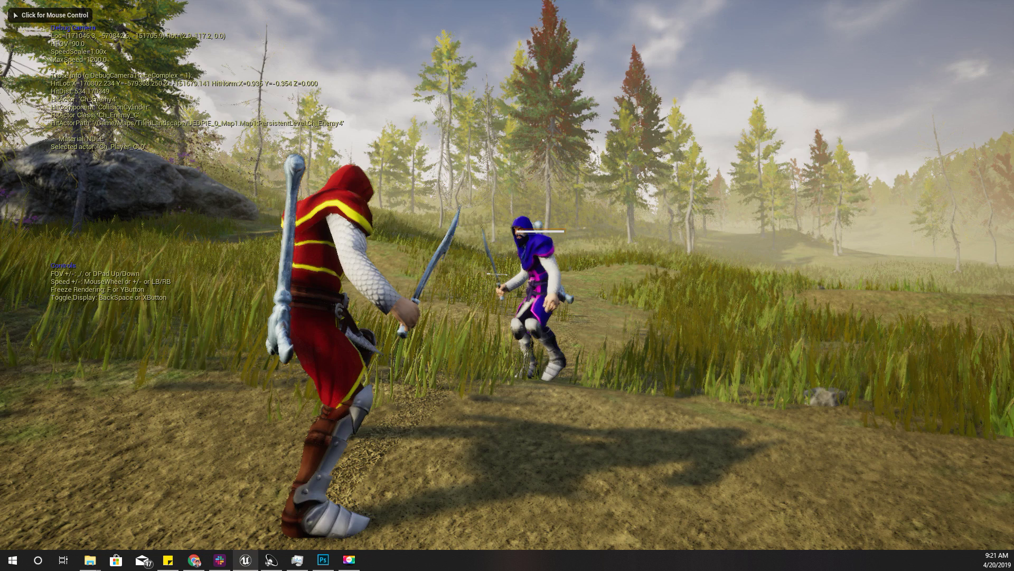
key(semicolon)
click(381, 321)
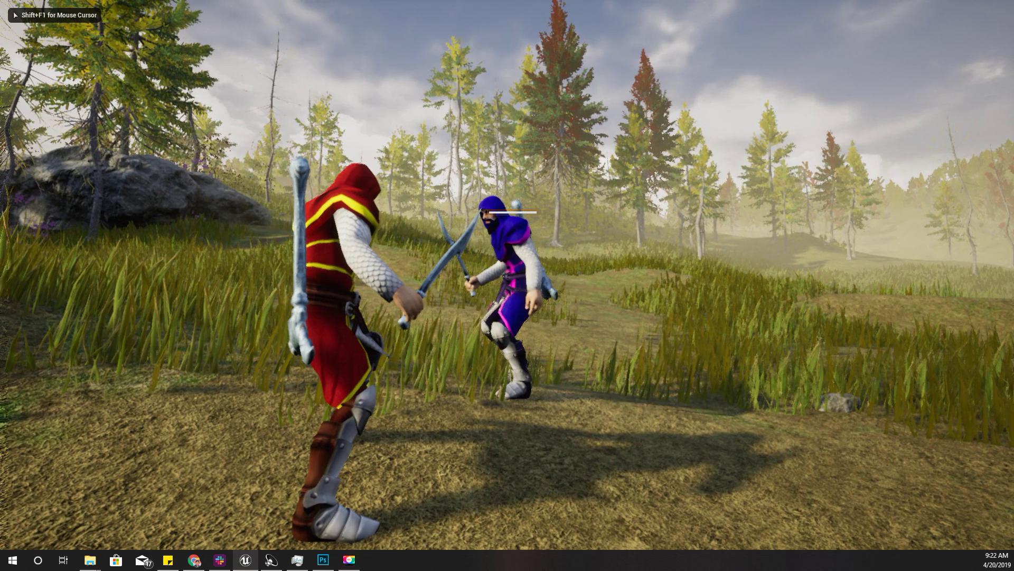
Step: Capture the normal colour view of the fighters with the console command HighResShot 1
key(grave)
key(Up)
key(Up)
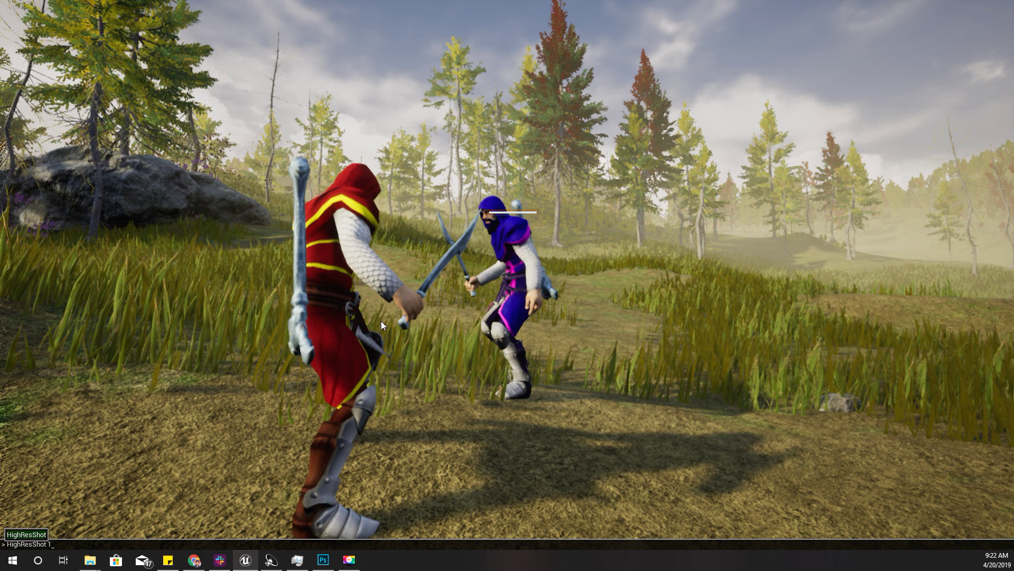
key(Return)
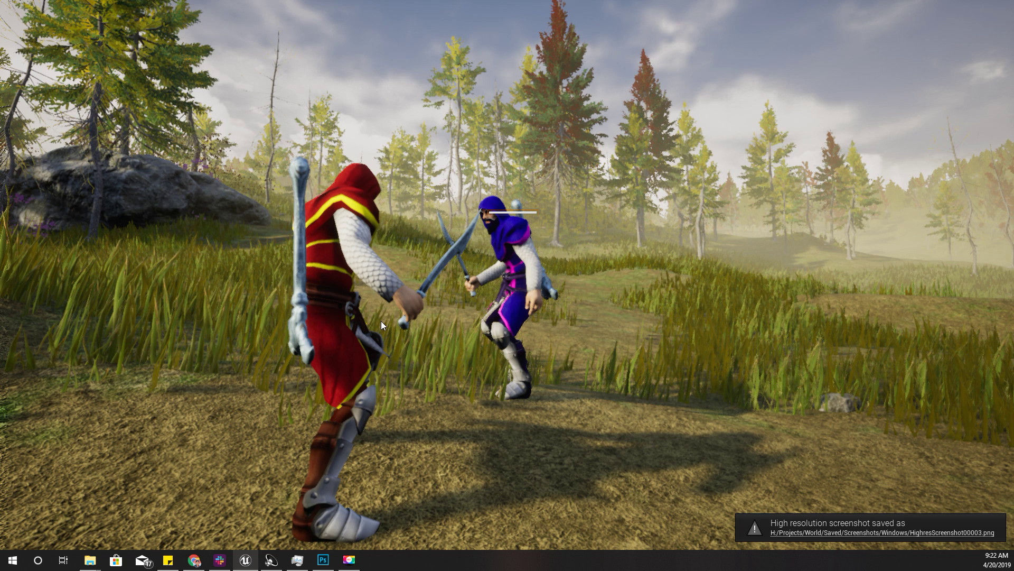
Step: Open the folder of the saved screenshot and delete every image except HighresScreenshot00003.png
click(802, 533)
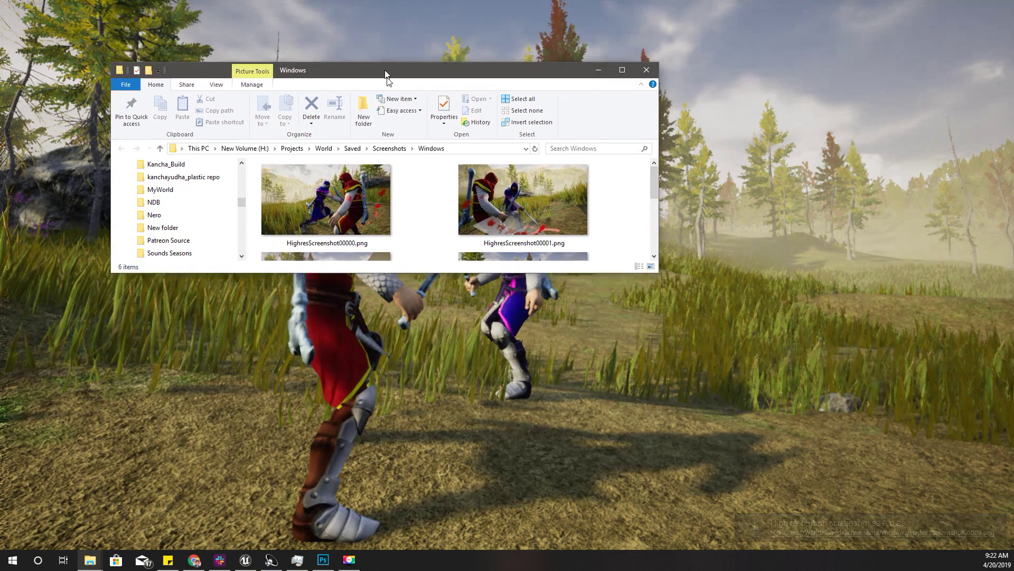
drag(387, 78, 415, 2)
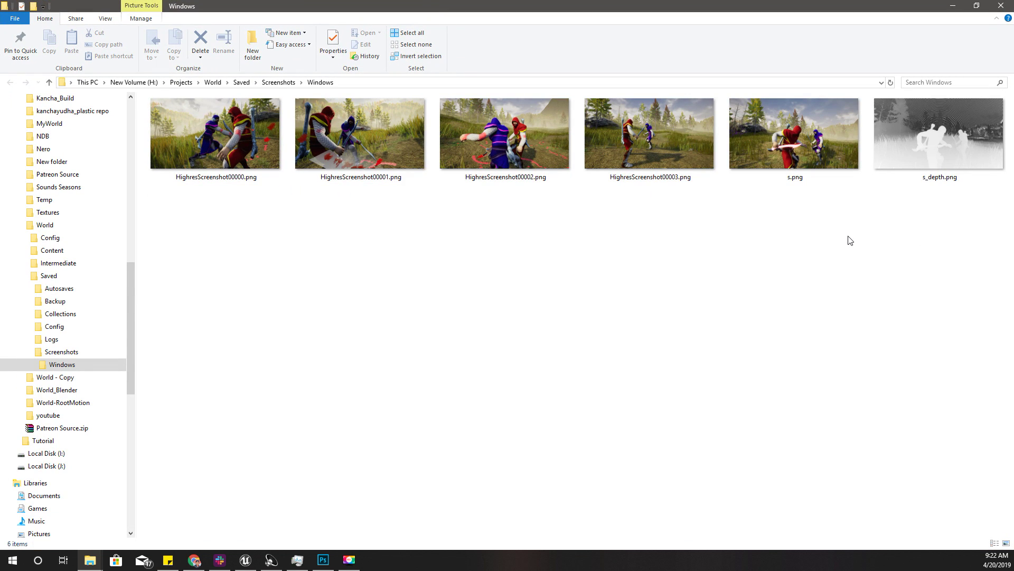
click(655, 128)
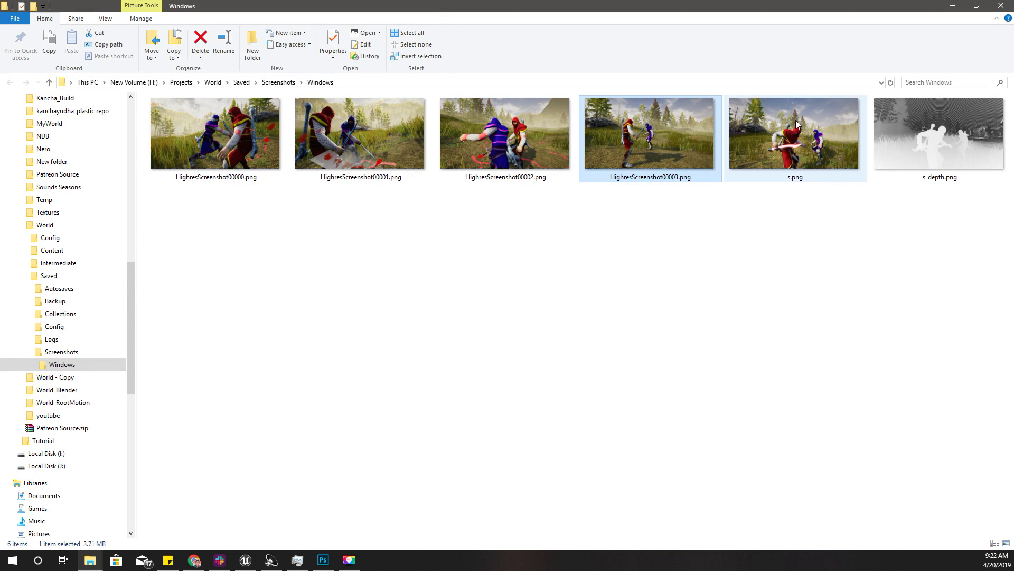
click(814, 132)
ctrl+click(920, 120)
ctrl+click(505, 139)
ctrl+click(362, 132)
ctrl+click(210, 132)
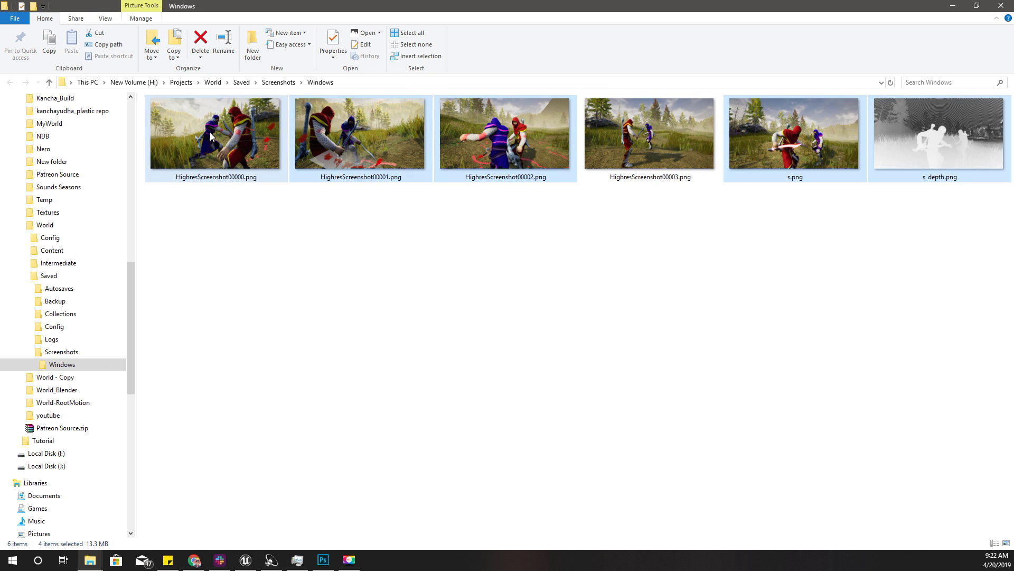
key(Delete)
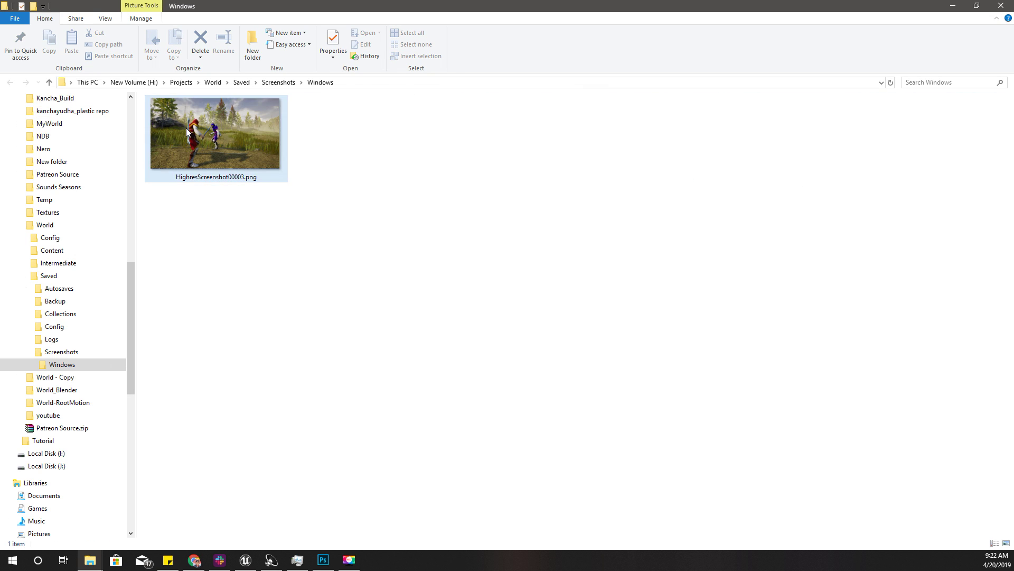
key(Return)
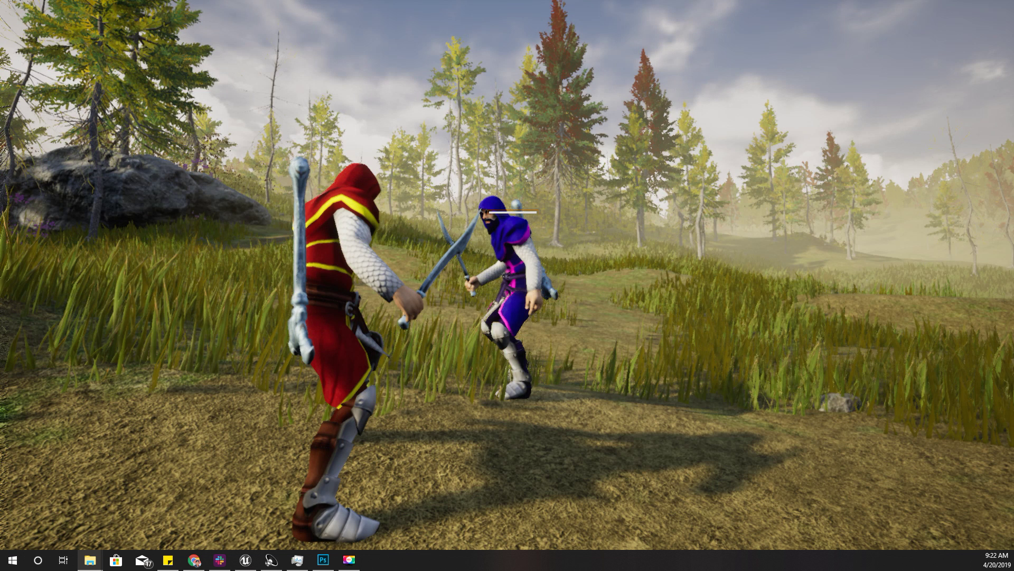
Step: Return to the game and run the console command r.BufferVisualizationTarget scenedepth
click(340, 313)
key(grave)
key(Up)
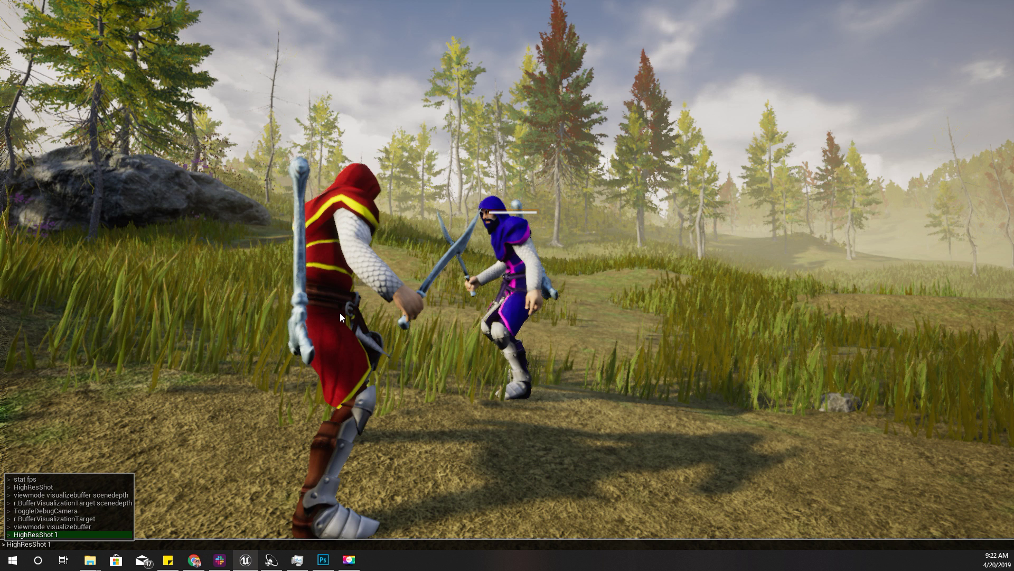
key(Up)
key(Up)
key(Up)
key(Up)
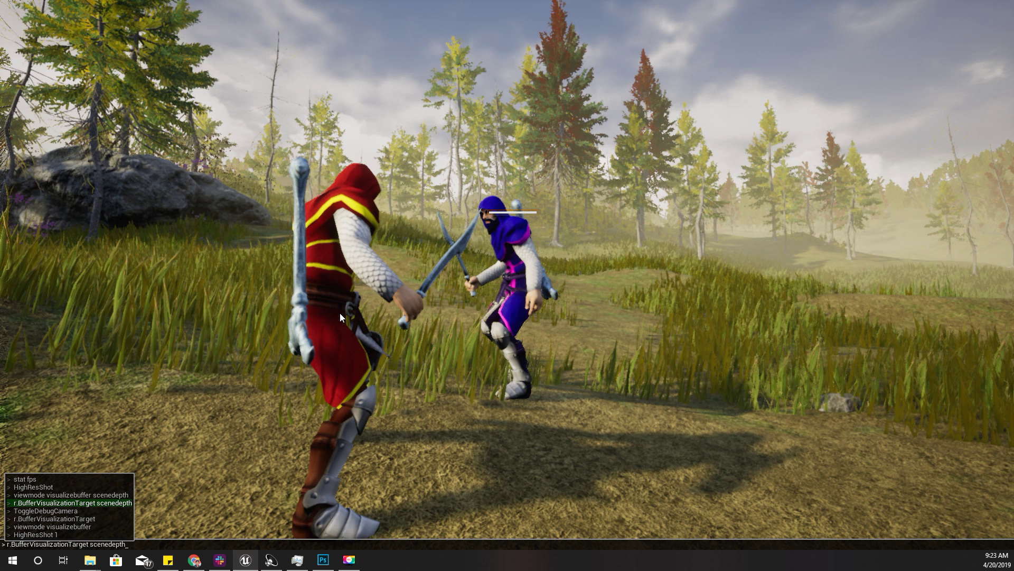
key(Return)
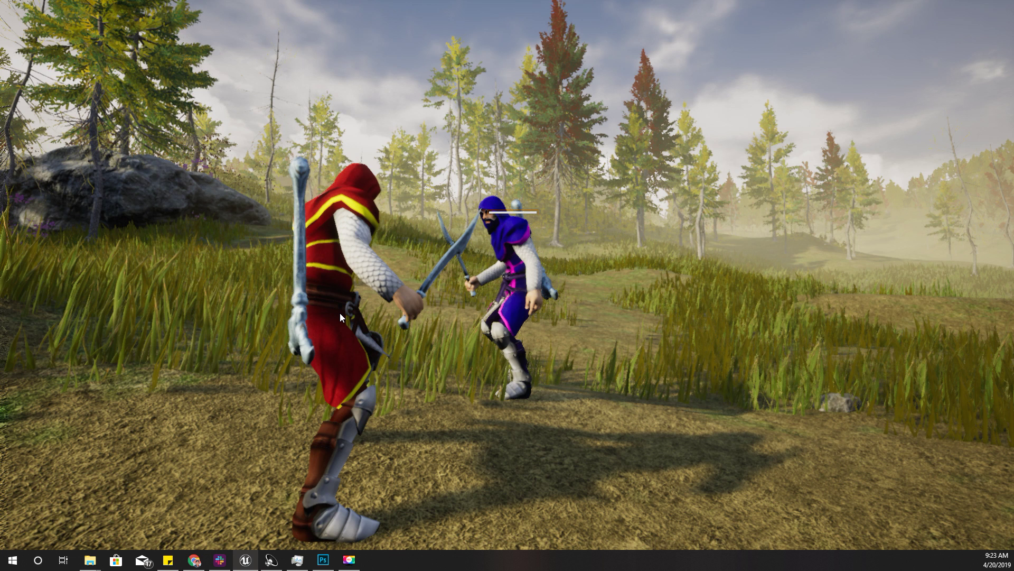
Step: Switch the game view to the scene depth buffer with the console command viewmode visualizebuffer
key(grave)
key(Up)
key(Up)
key(Up)
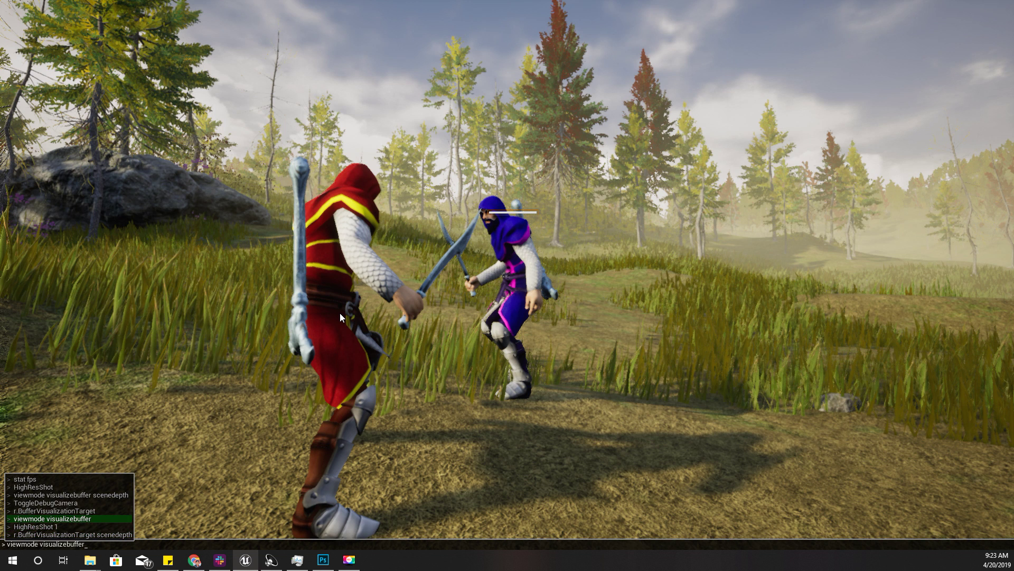
key(Return)
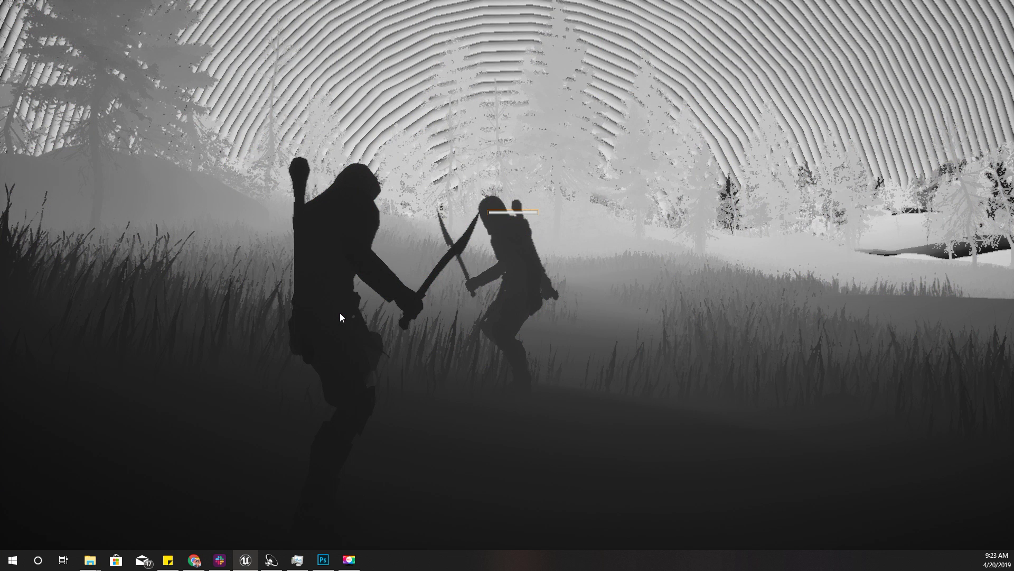
Step: Capture the greyscale depth view of the same scene with the console command HighResShot 1
key(grave)
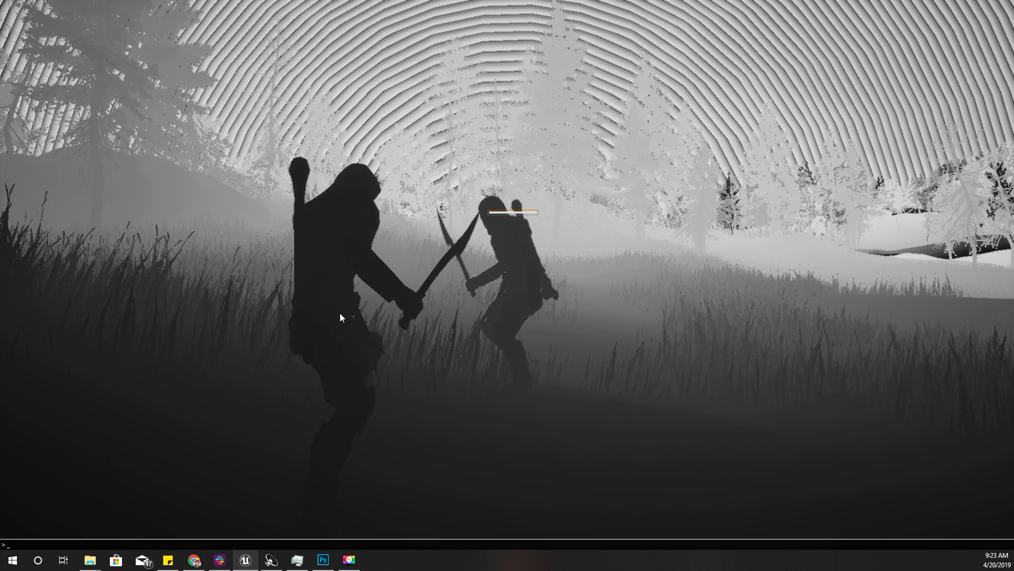
key(Up)
key(Up)
key(Up)
key(Up)
key(Down)
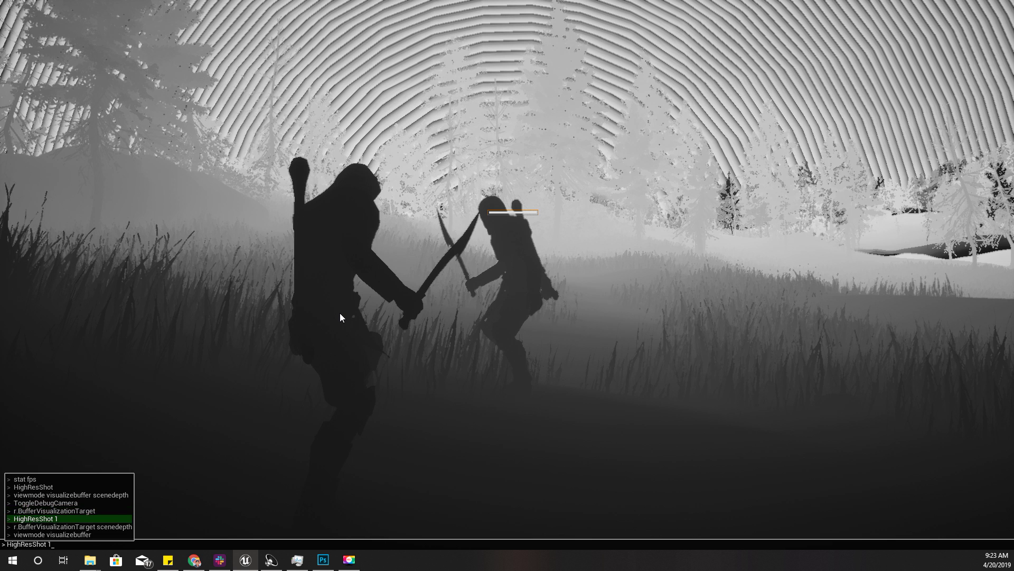
key(Return)
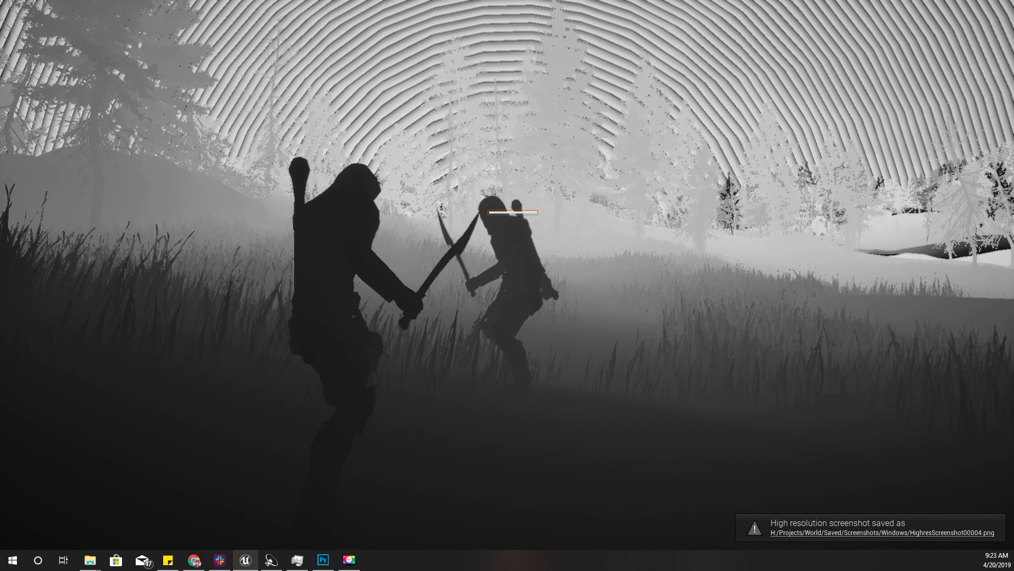
Step: Switch to File Explorer and view the depth screenshot HighresScreenshot00004.png at full size, closing the viewer when done
key(alt+Tab)
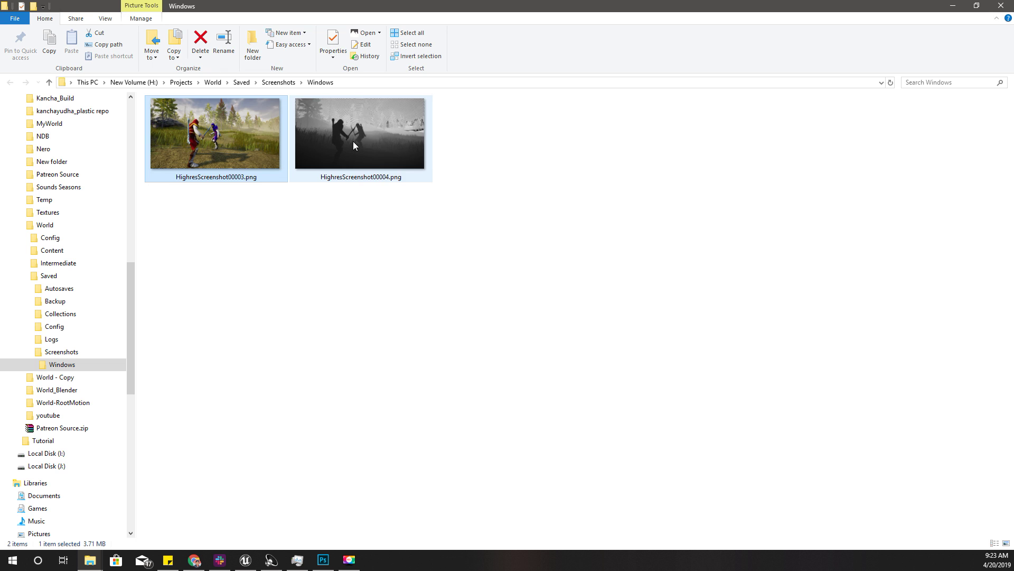
click(325, 116)
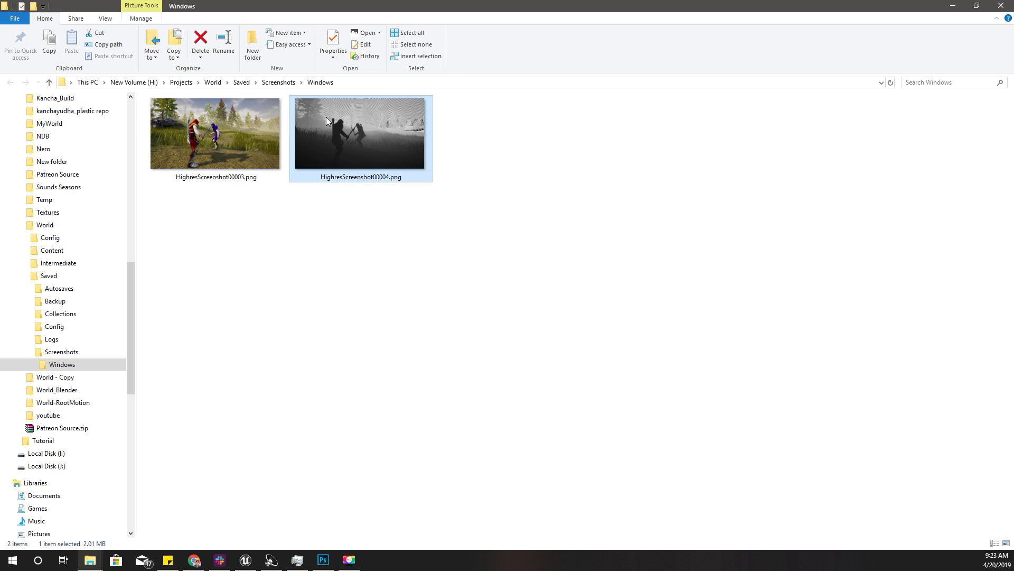
double_click(325, 116)
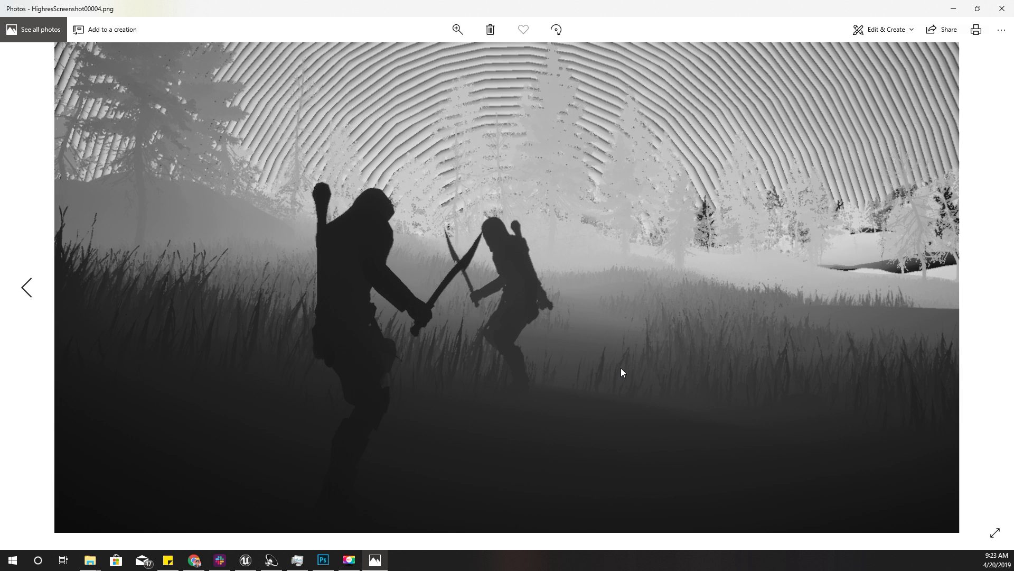
click(1010, 11)
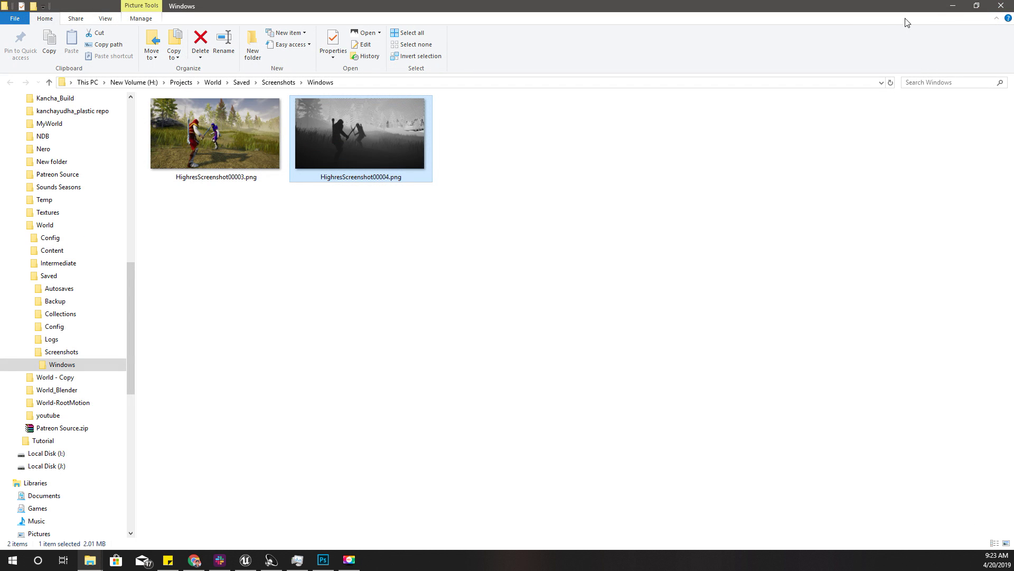
Step: Open HighresScreenshot00004.png in Photoshop, invert its greyscale values and save it over the same file
mouse_move(322, 559)
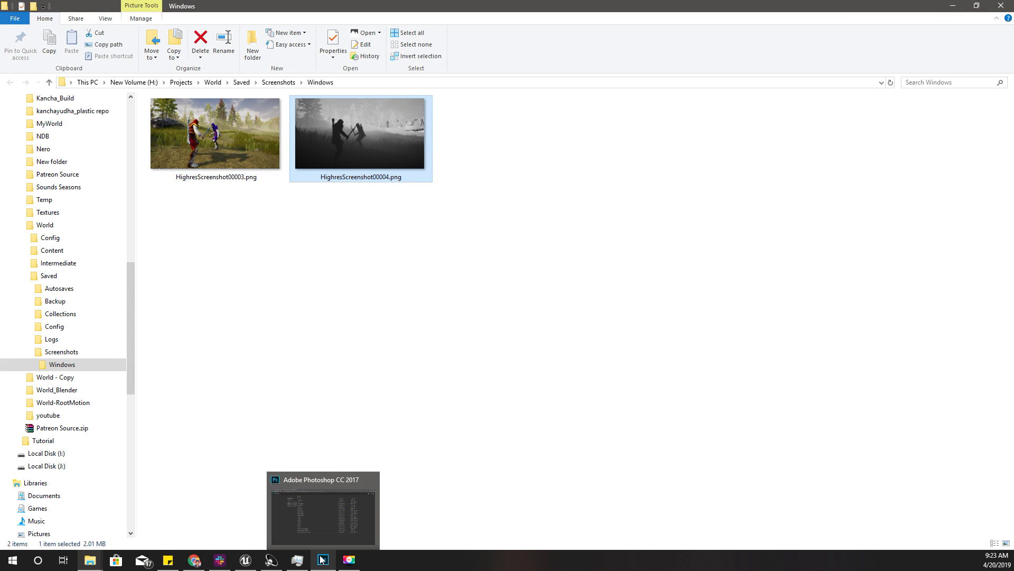
drag(359, 137, 188, 351)
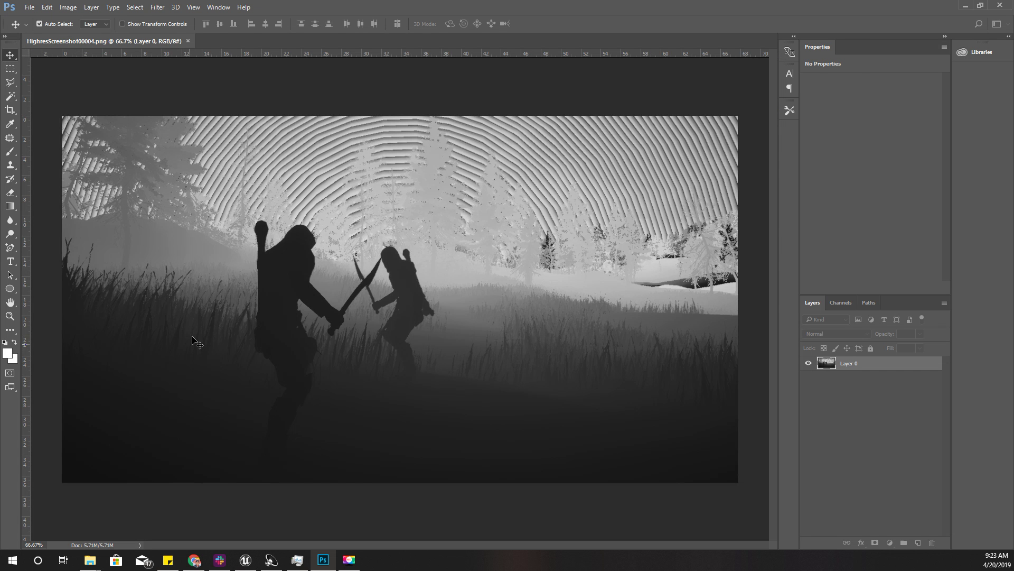
key(ctrl+i)
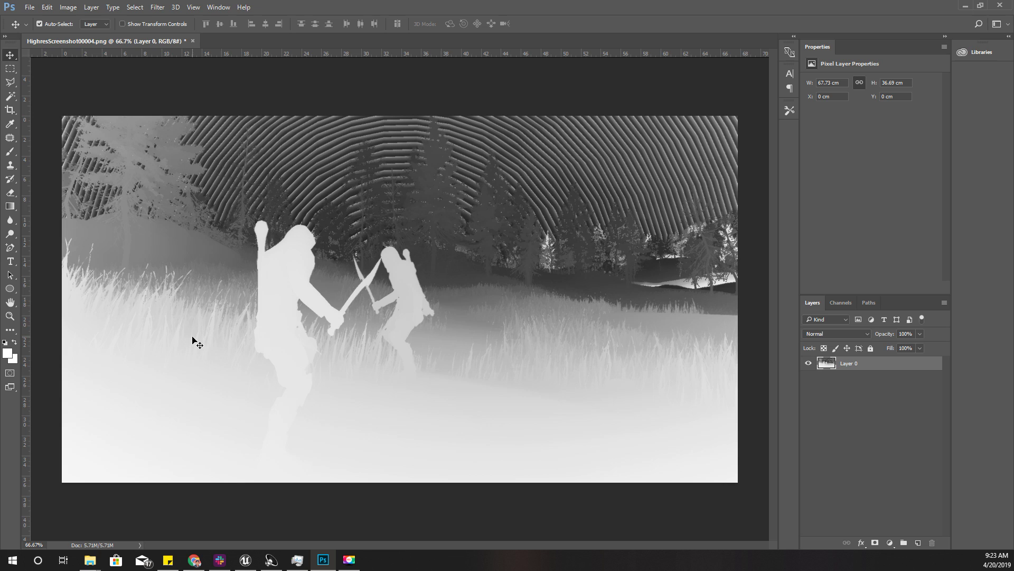
key(ctrl)
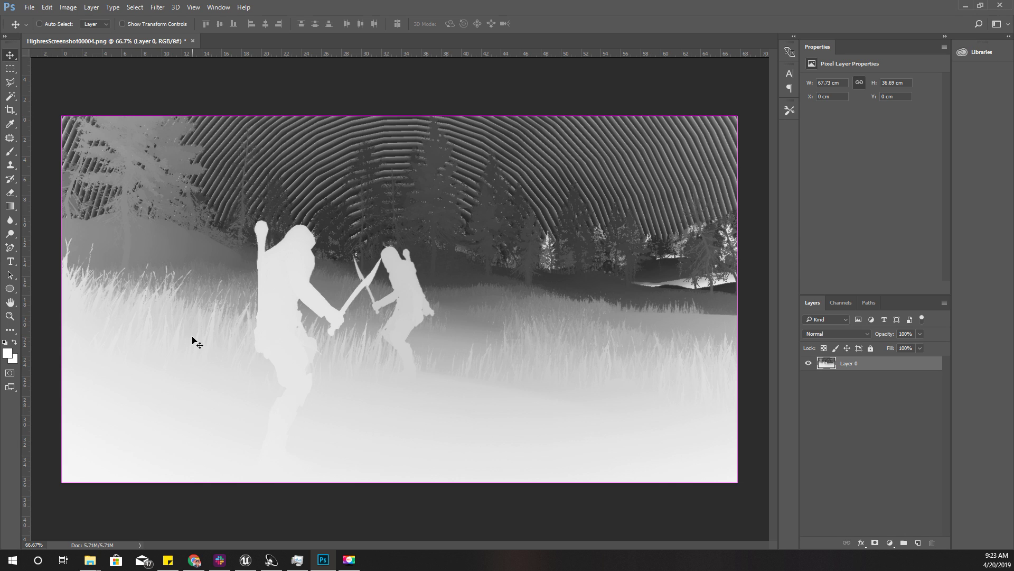
key(ctrl+s)
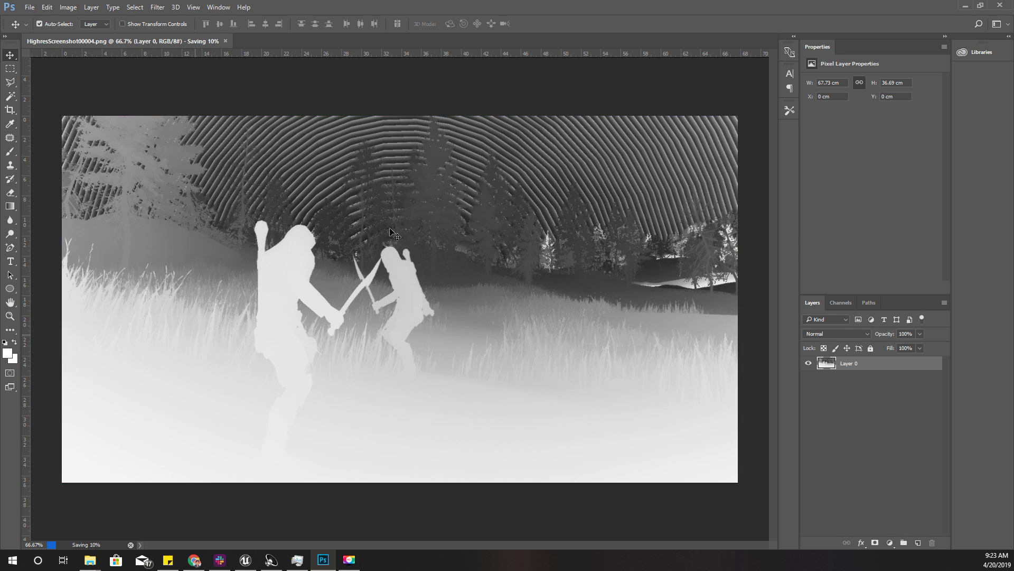
click(963, 5)
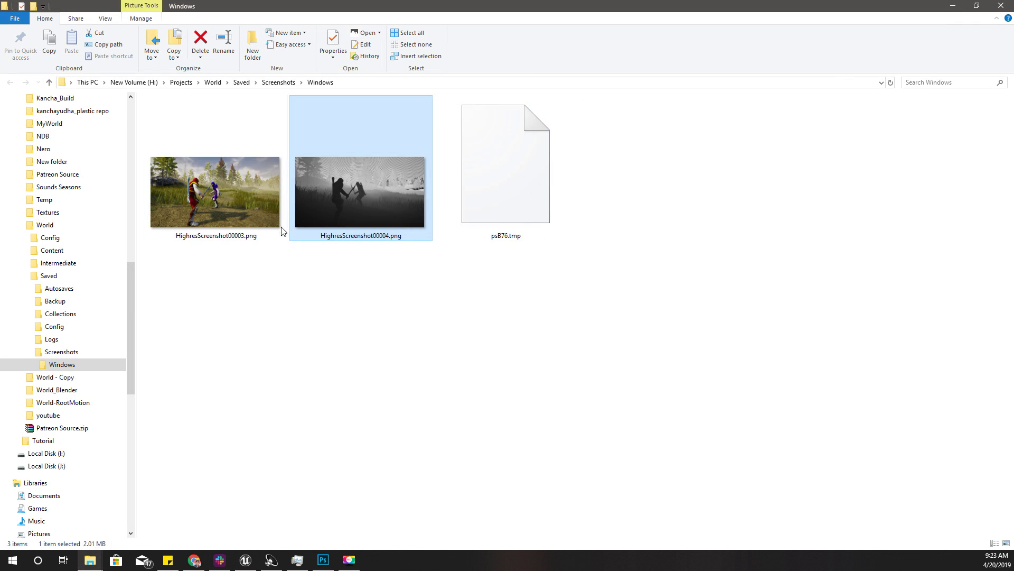
Step: Rename the colour screenshot HighresScreenshot00003.png in the Windows screenshots folder as s.png
click(156, 177)
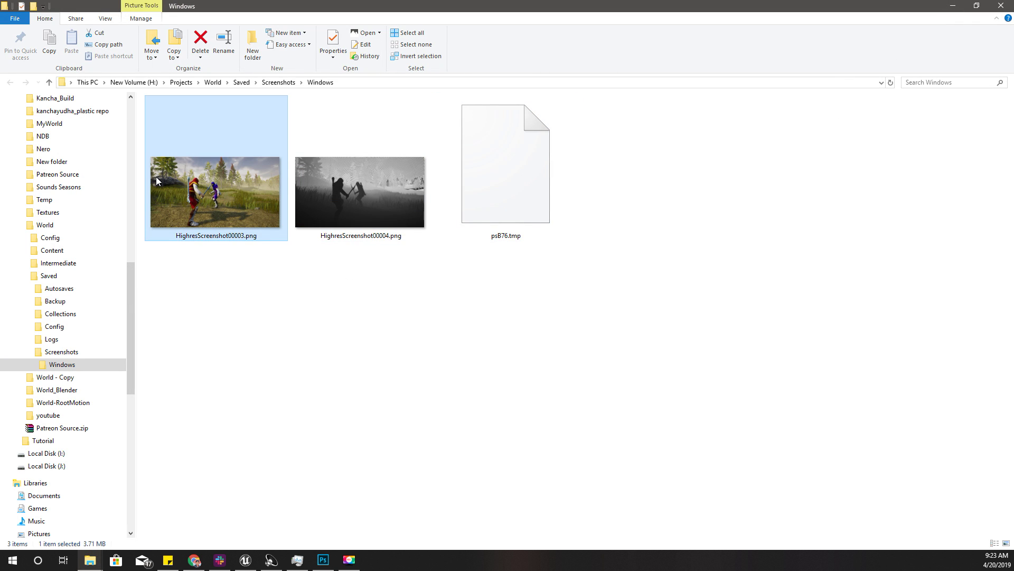
key(F2)
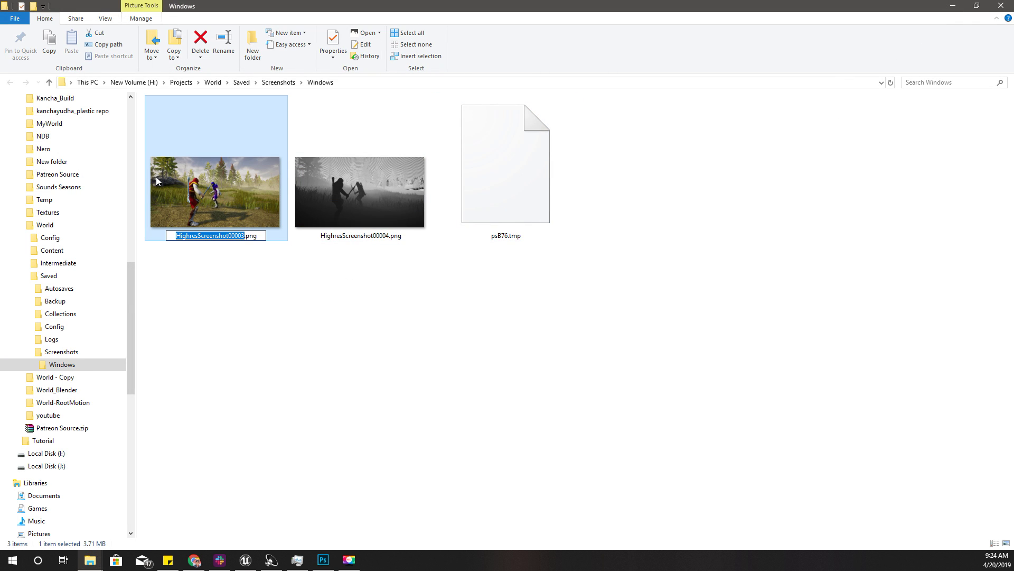
text(s)
key(Return)
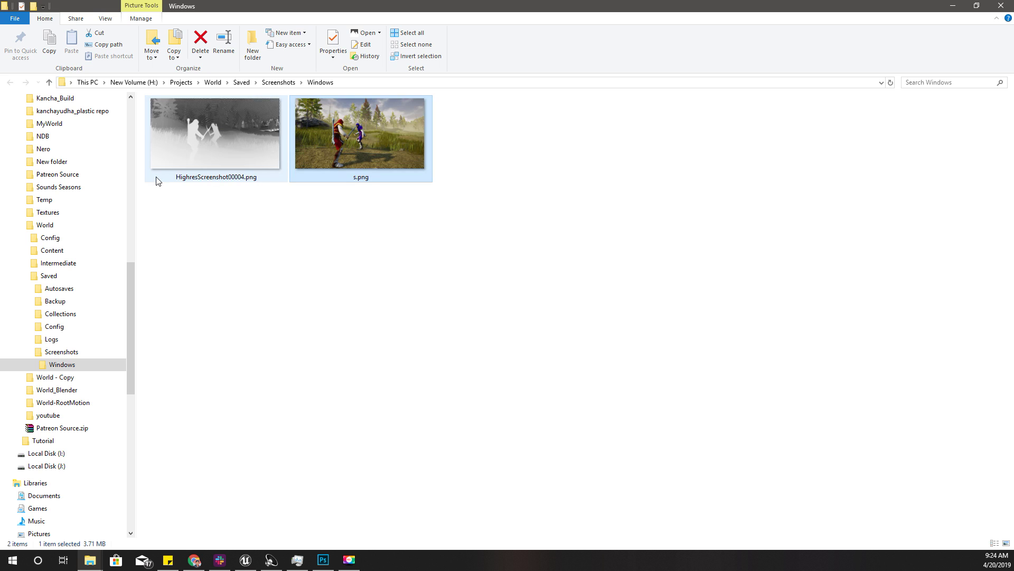
Step: Rename the inverted depth image HighresScreenshot00004.png as s_depth.png
click(156, 180)
key(F2)
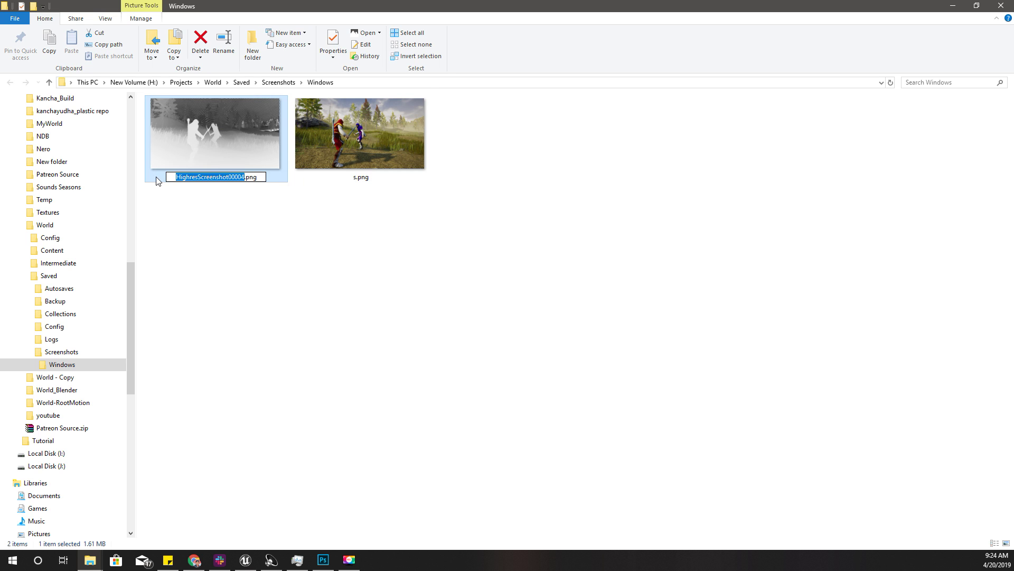
text(s_depth.)
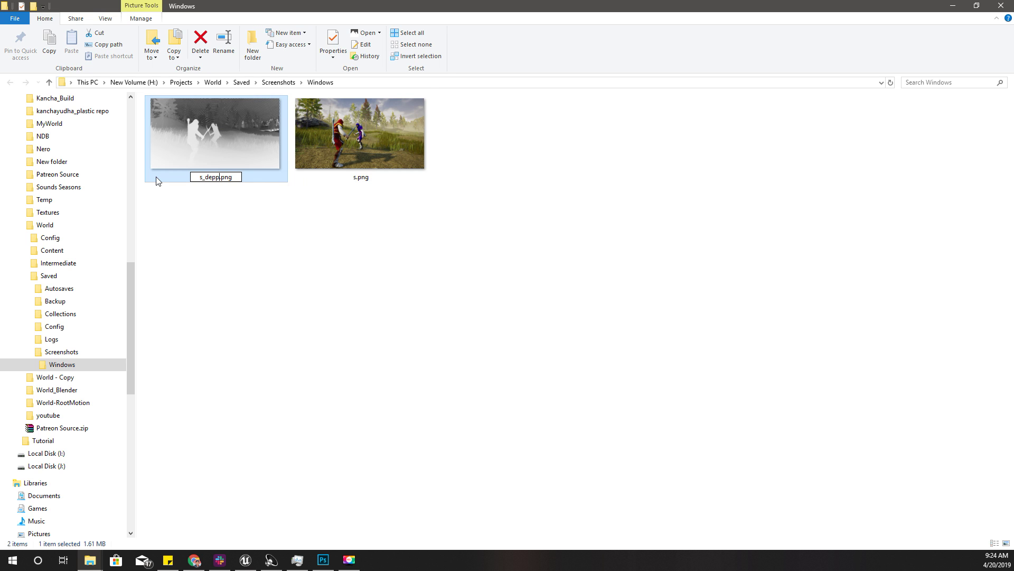
text(p)
key(BackSpace)
text(th)
key(Return)
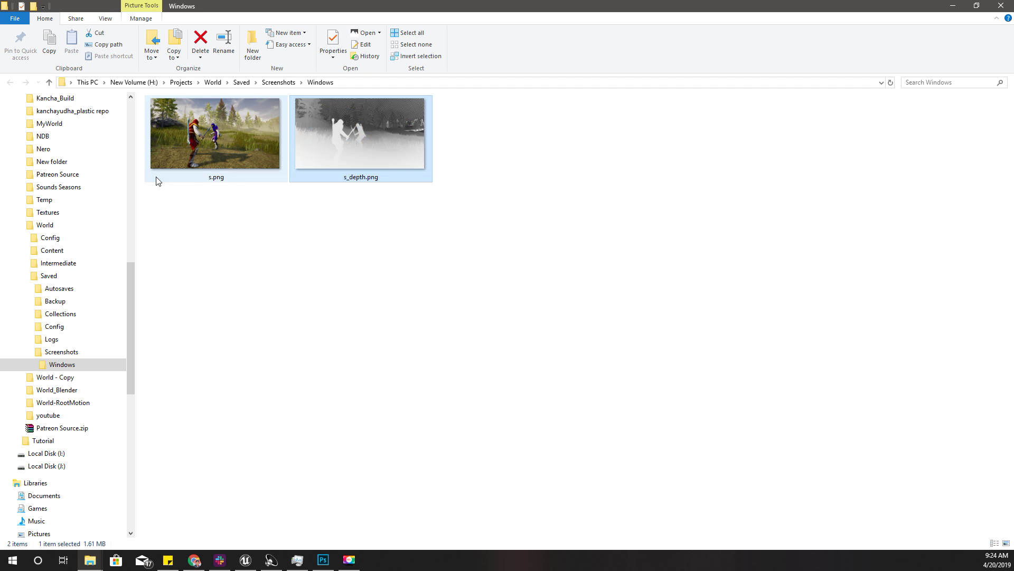
Step: Select both s.png and s_depth.png, switch to Chrome and start a new post on the Facebook profile
drag(458, 269, 190, 94)
click(193, 559)
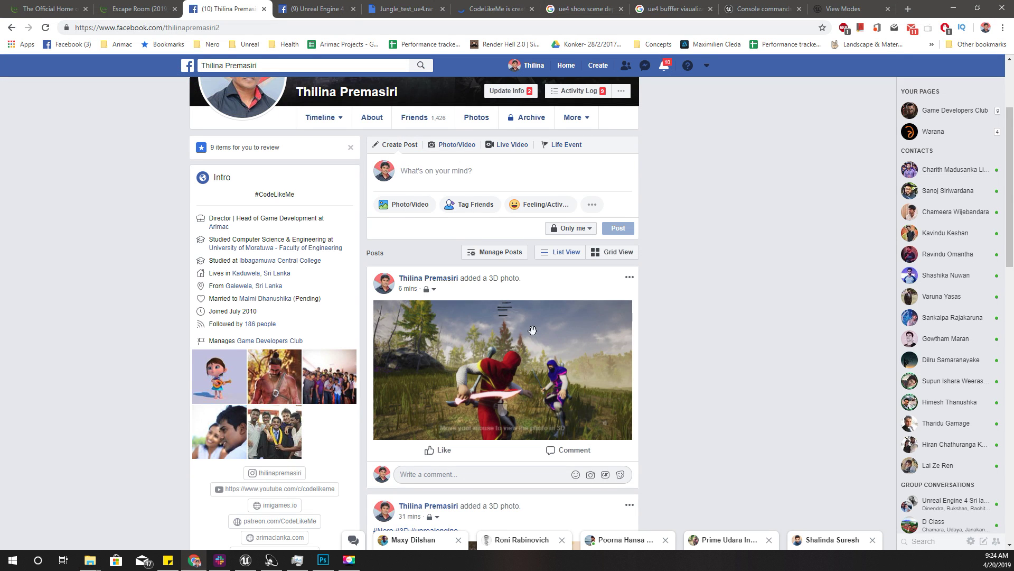
click(418, 169)
scroll(487, 286, up, 2)
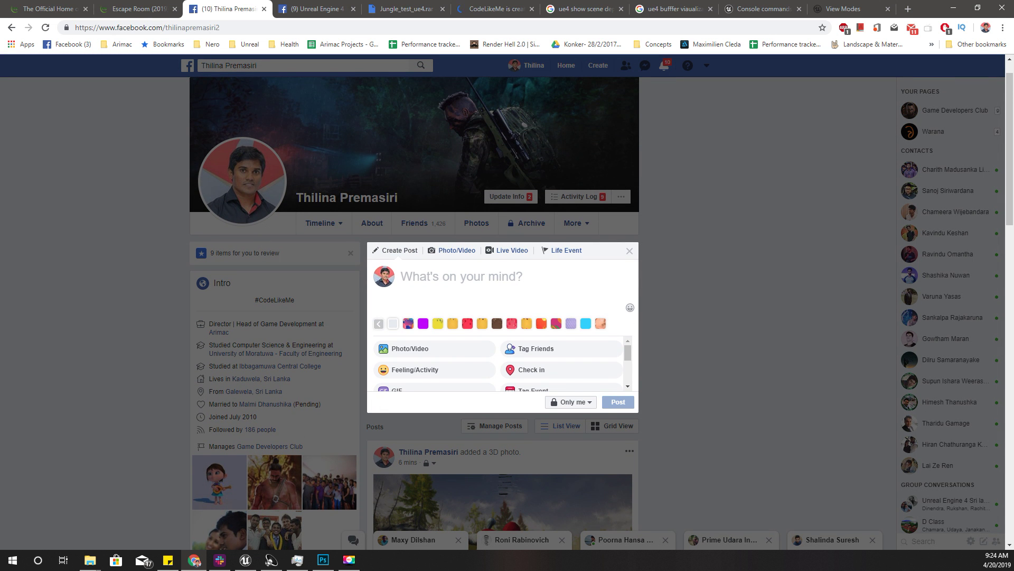
Step: Add the selected s.png and s_depth.png from File Explorer to the new Facebook post together
key(alt+Tab)
key(alt+Tab)
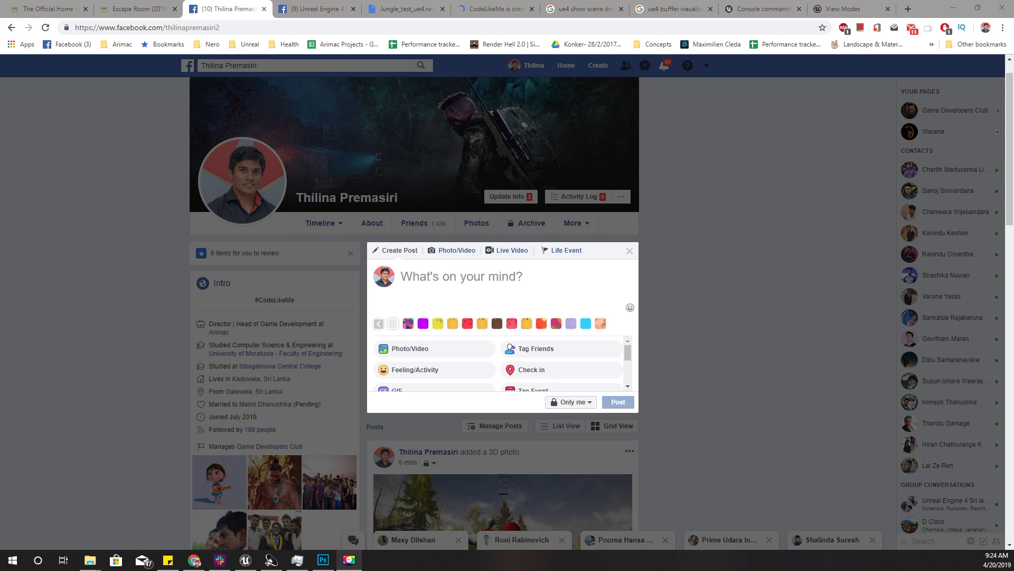
drag(516, 318, 512, 324)
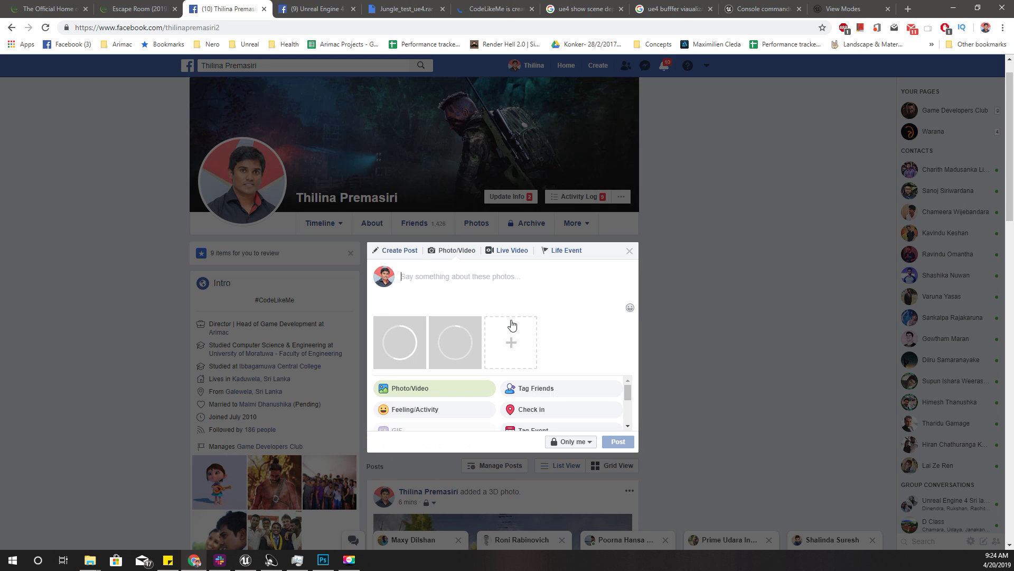
Step: Publish the generated 3D photo post and open it in the enlarged photo viewer
scroll(431, 344, down, 1)
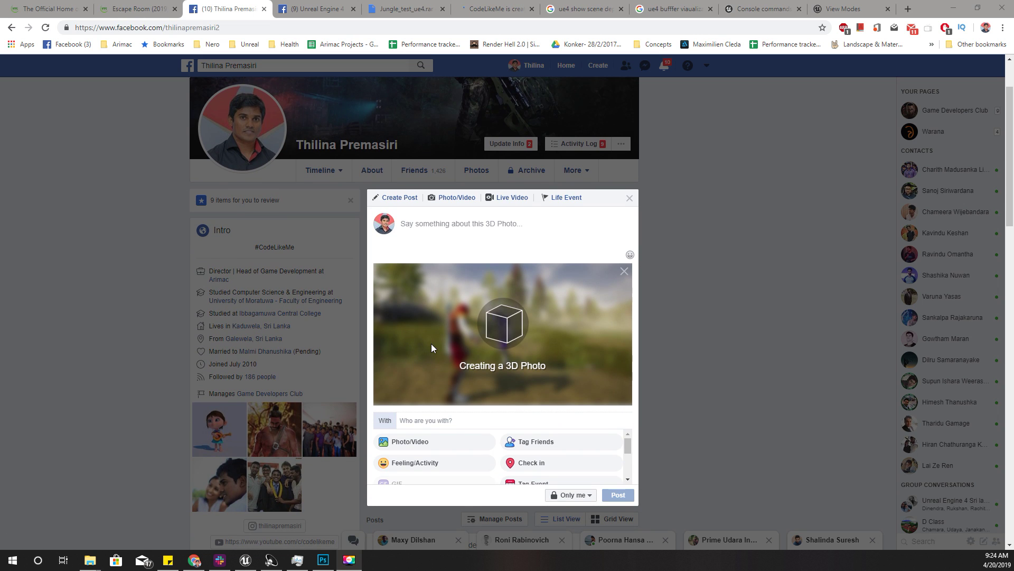
scroll(435, 345, down, 1)
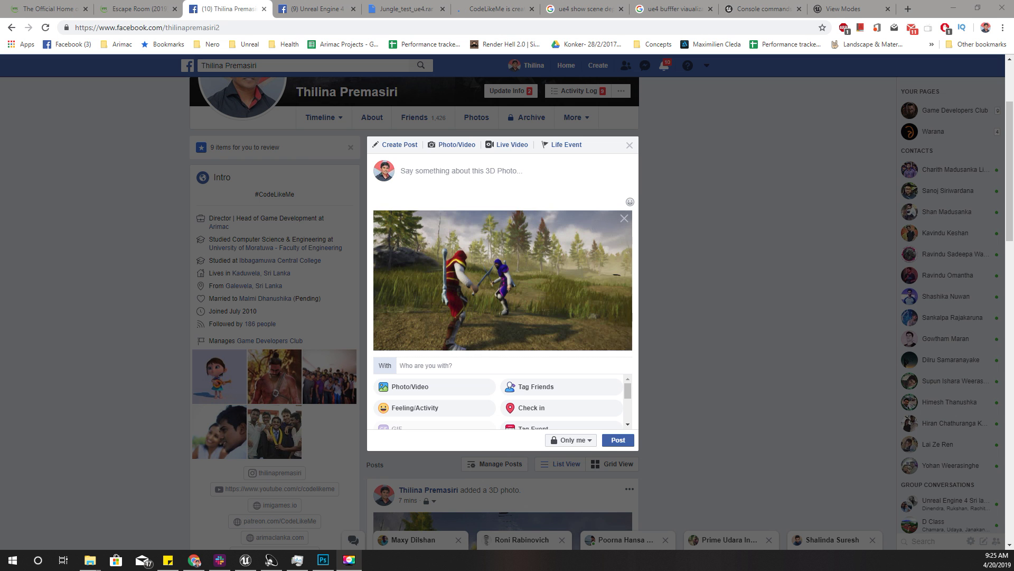
click(618, 440)
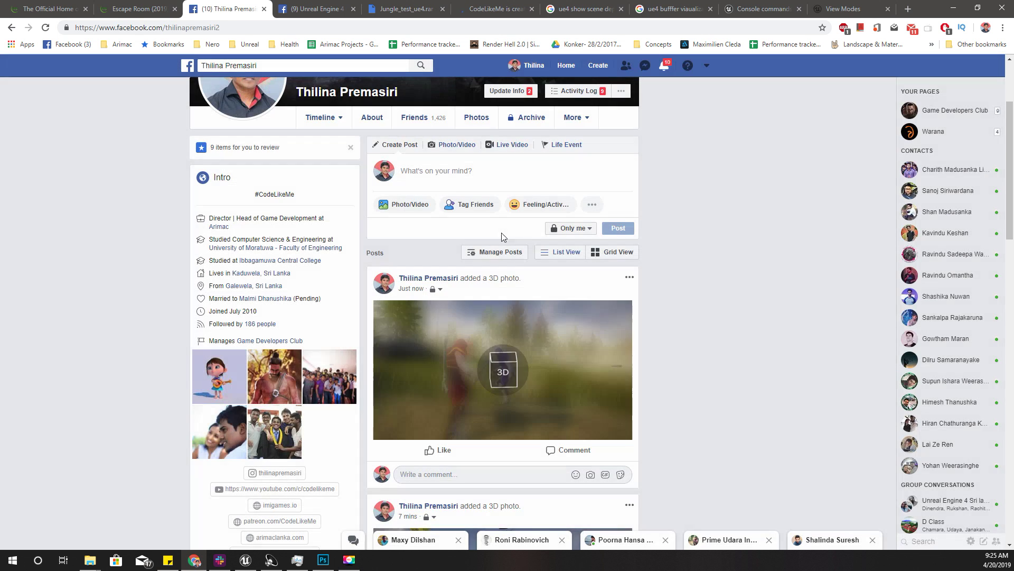
click(516, 351)
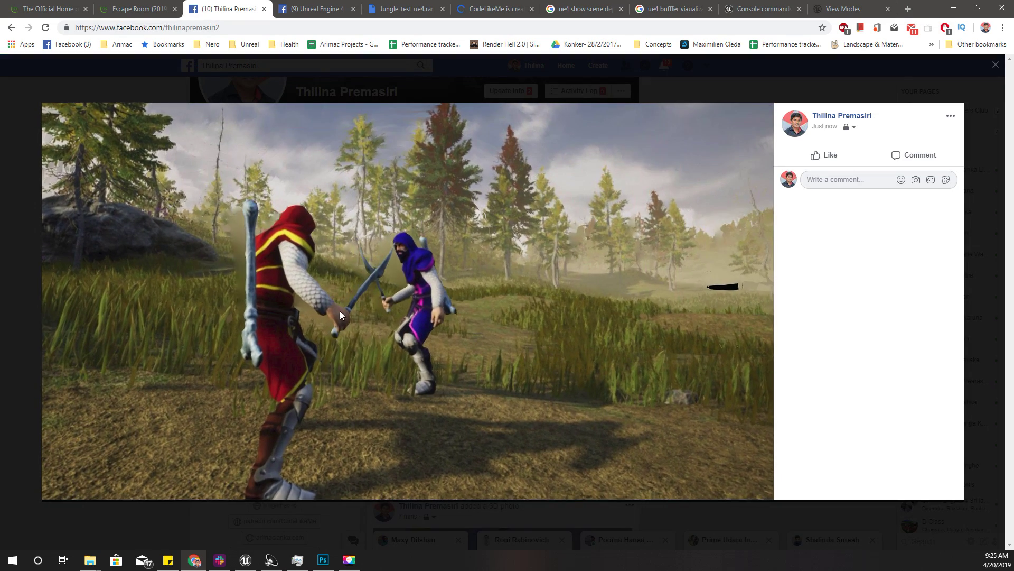